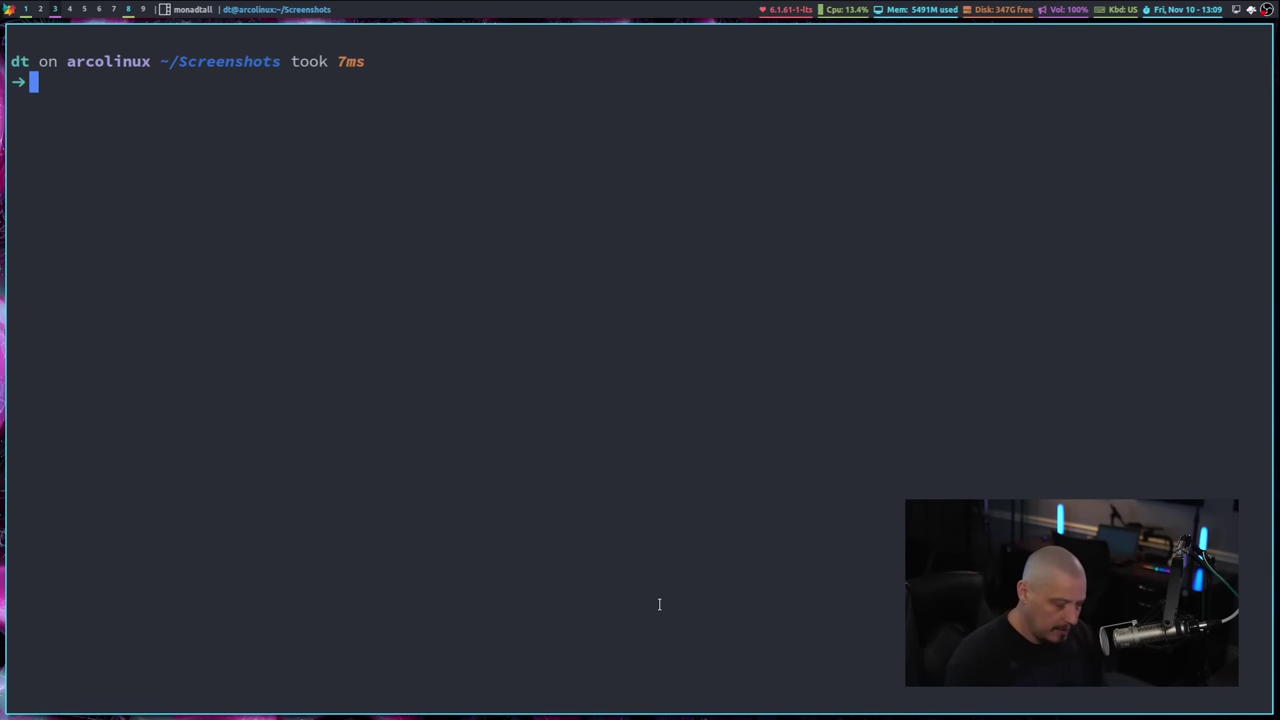
{"action": "type", "text": "impressive"}
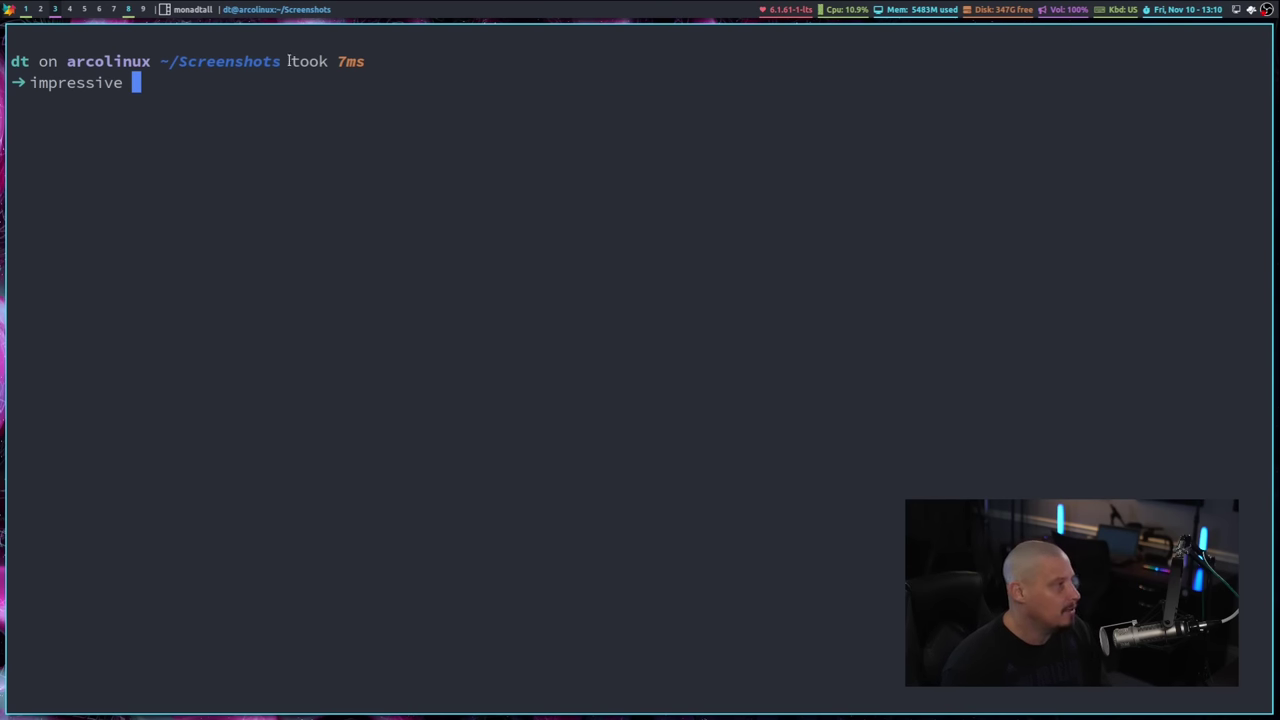
{"action": "left_click_drag", "start_coordinate": [282, 61], "coordinate": [160, 61]}
{"action": "left_click", "coordinate": [243, 171]}
{"action": "key", "text": "BackSpace"}
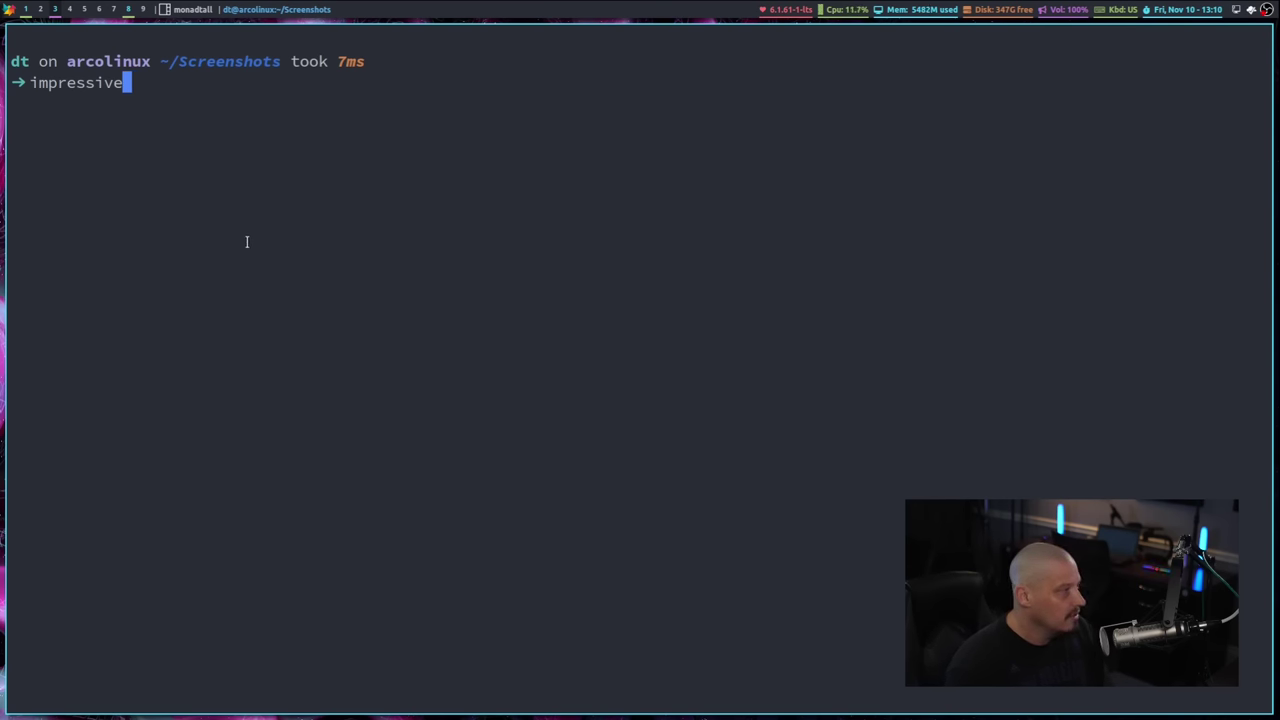
{"action": "key", "text": "BackSpace"}
{"action": "key", "text": "BackSpace"}
{"action": "key", "text": "BackSpace"}
{"action": "key", "text": "BackSpace"}
{"action": "key", "text": "BackSpace"}
{"action": "key", "text": "BackSpace"}
{"action": "key", "text": "BackSpace"}
{"action": "key", "text": "BackSpace"}
{"action": "key", "text": "BackSpace"}
{"action": "key", "text": "BackSpace"}
List the files in the Screenshots directory with ls and review the listing
{"action": "type", "text": "ls"}
{"action": "key", "text": "Return"}
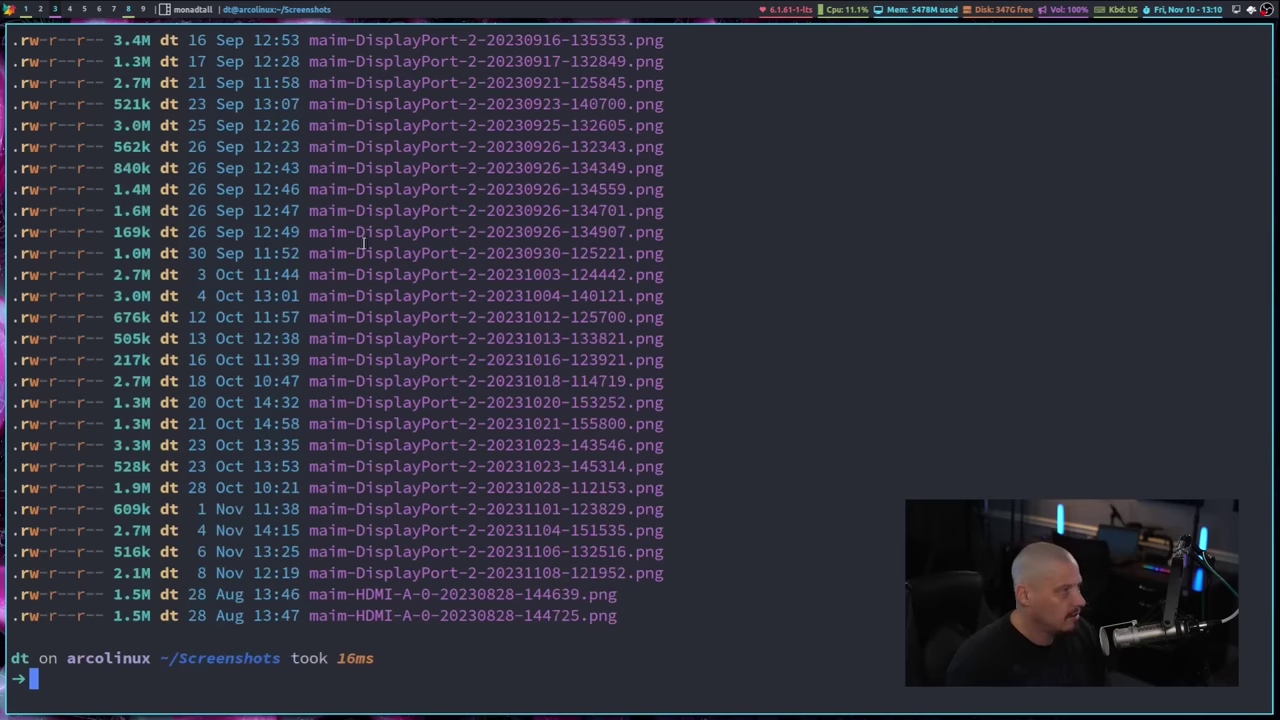
{"action": "type", "text": "ls"}
{"action": "key", "text": "Return"}
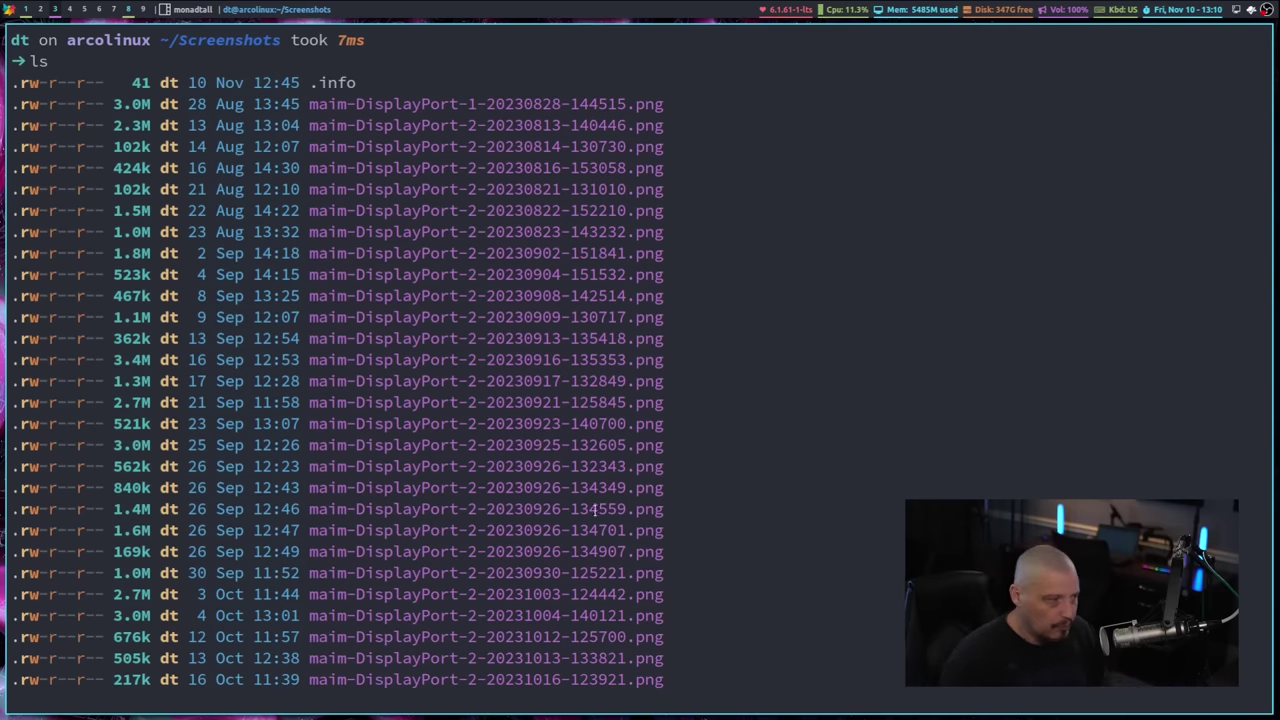
{"action": "scroll", "coordinate": [724, 528], "scroll_direction": "down", "scroll_amount": 5}
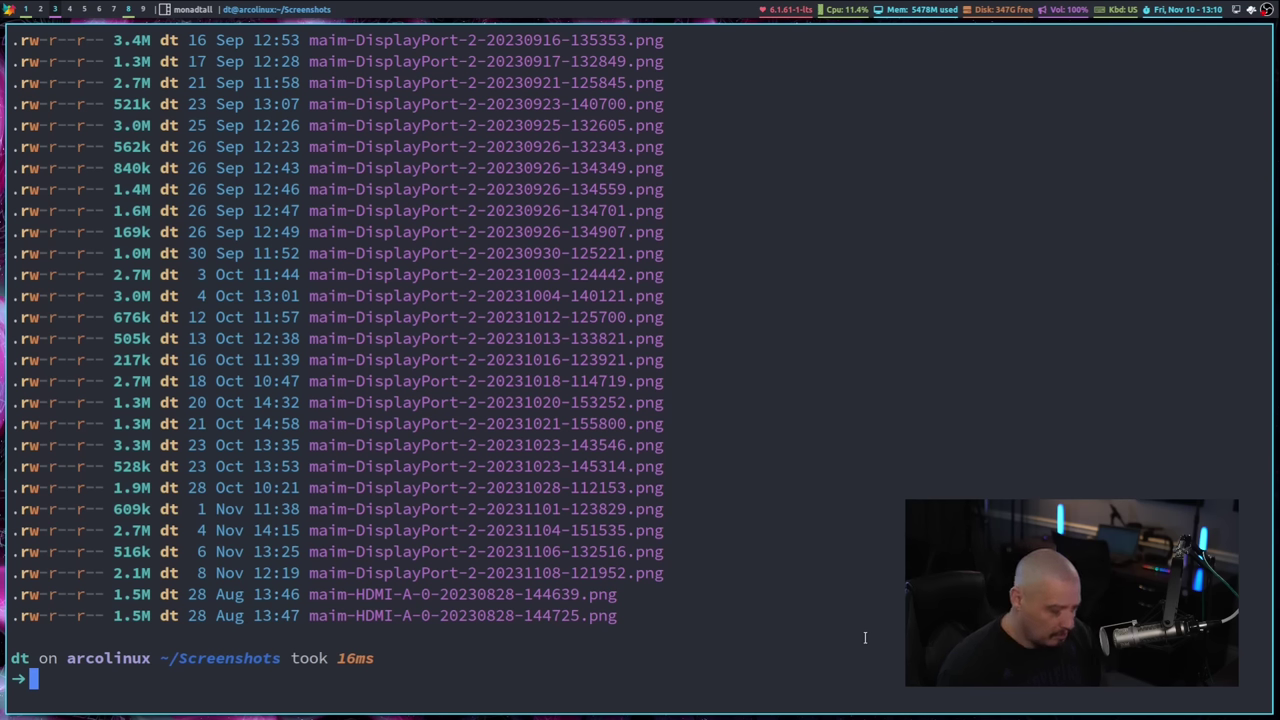
Start an Impressive slideshow of every file in the current directory by running impressive ./*
{"action": "type", "text": "impressive"}
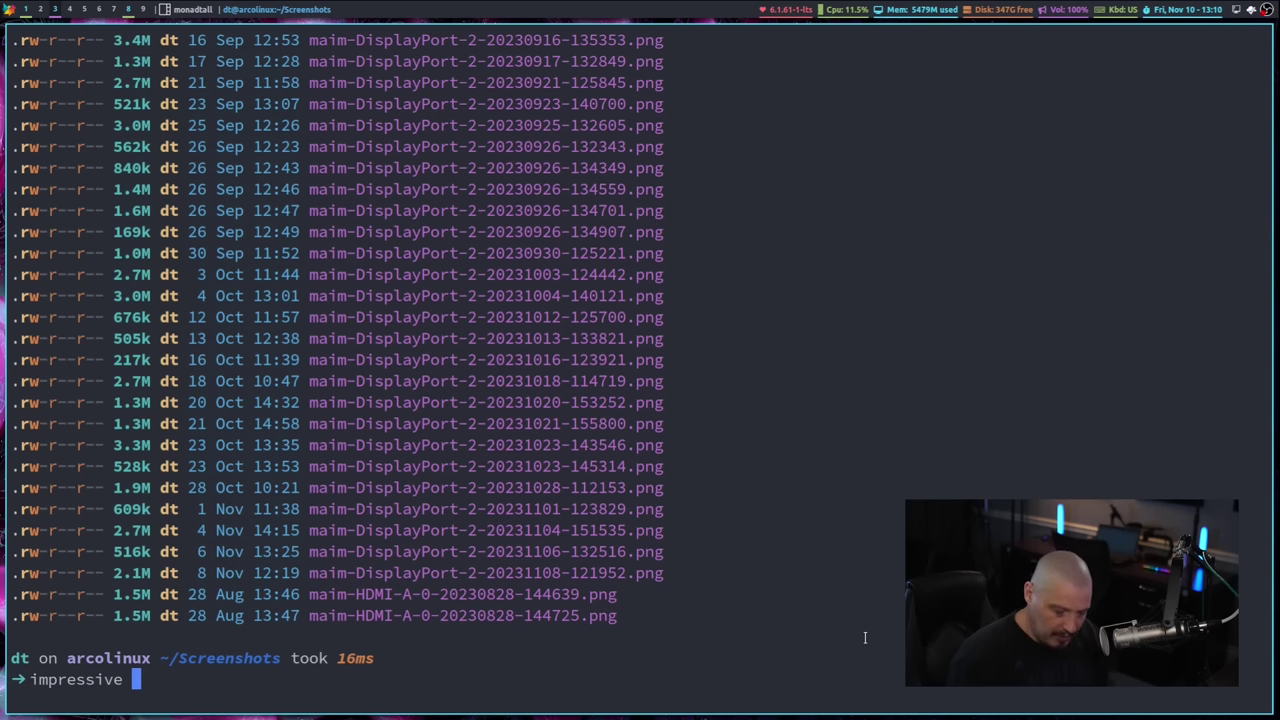
{"action": "type", "text": "./"}
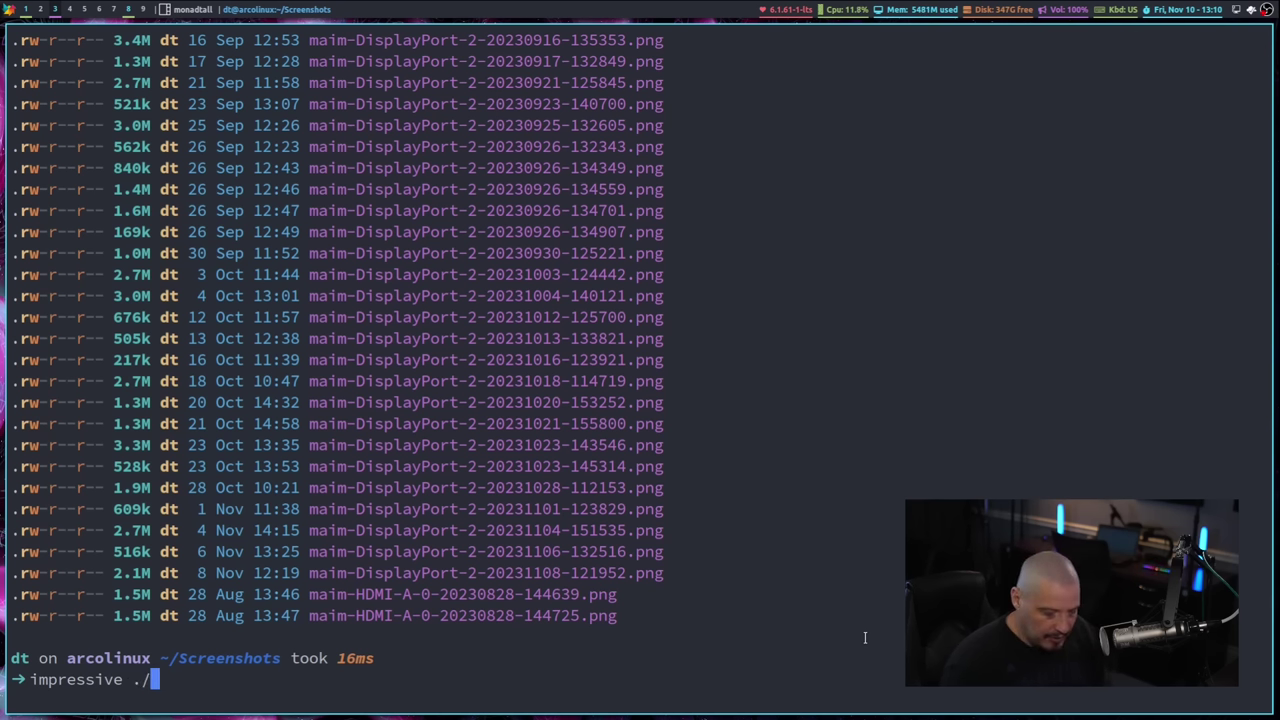
{"action": "type", "text": "*"}
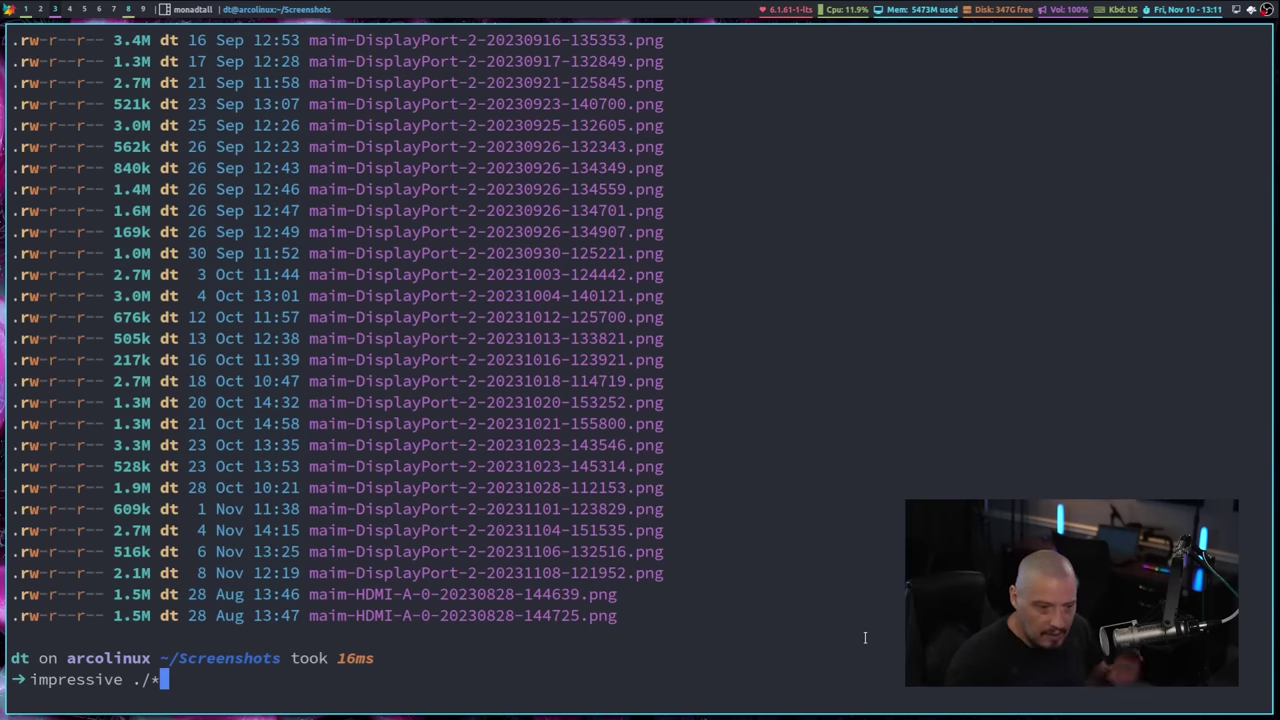
{"action": "key", "text": "Return"}
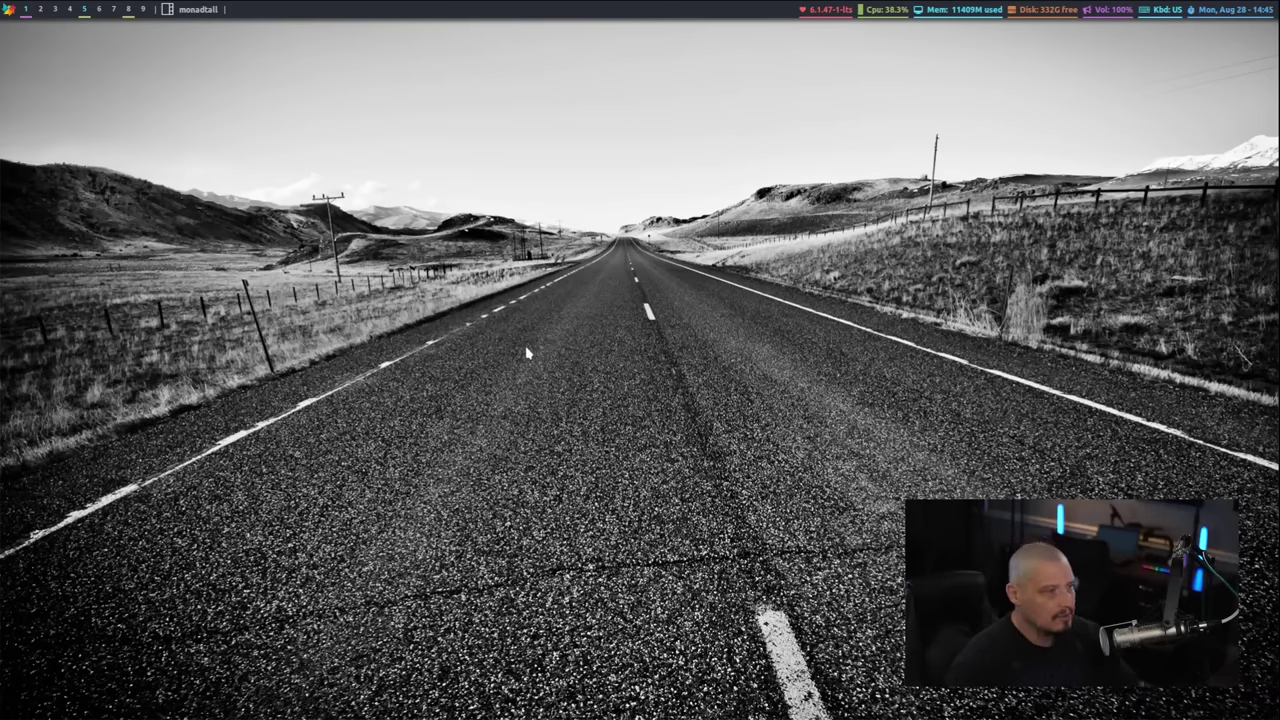
Advance the slideshow and draw a highlight box around the .emacs.d/bin PATH lines on the .bashrc slide
{"action": "left_click", "coordinate": [663, 454]}
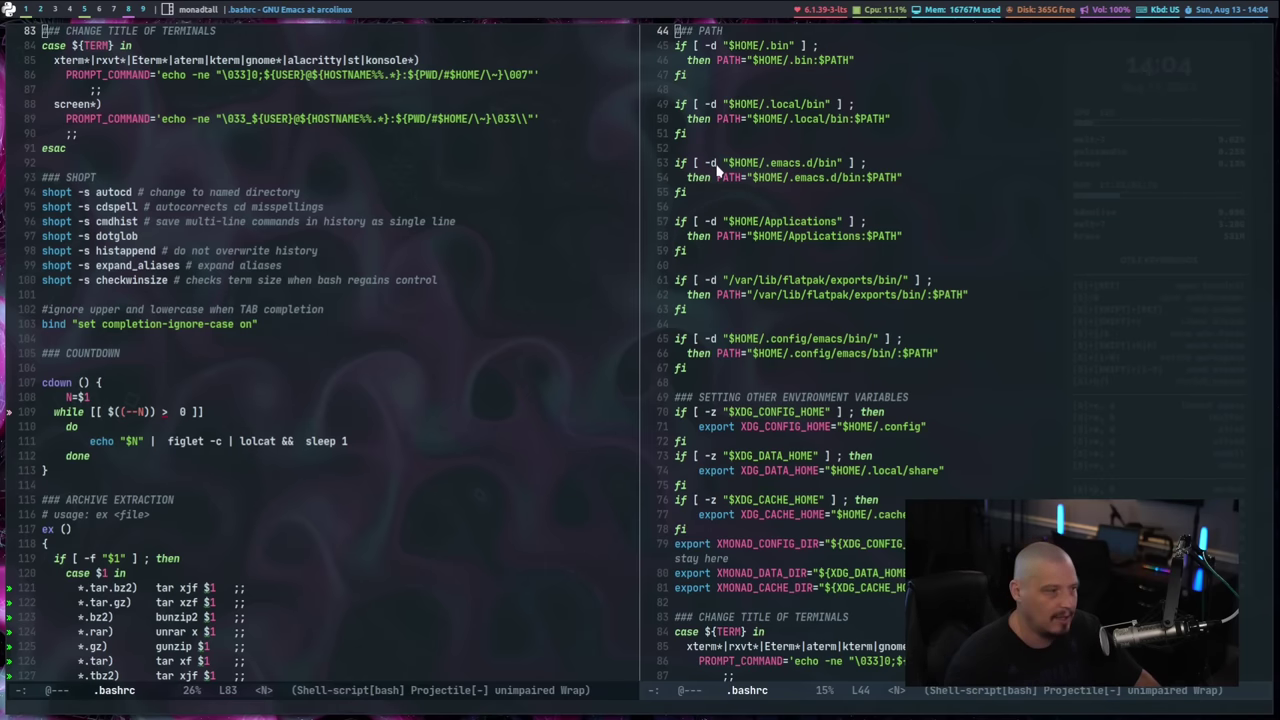
{"action": "left_click_drag", "start_coordinate": [658, 140], "coordinate": [824, 200]}
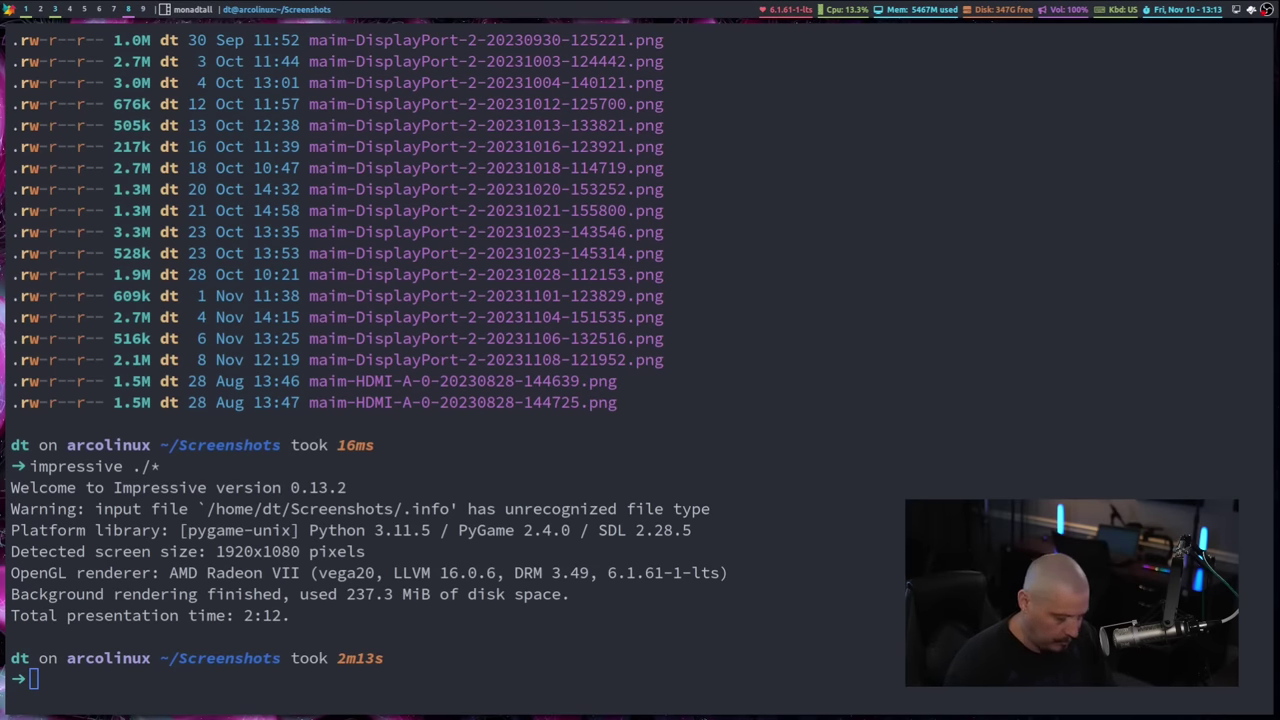
Clear the terminal output with the clear command
{"action": "type", "text": "clar"}
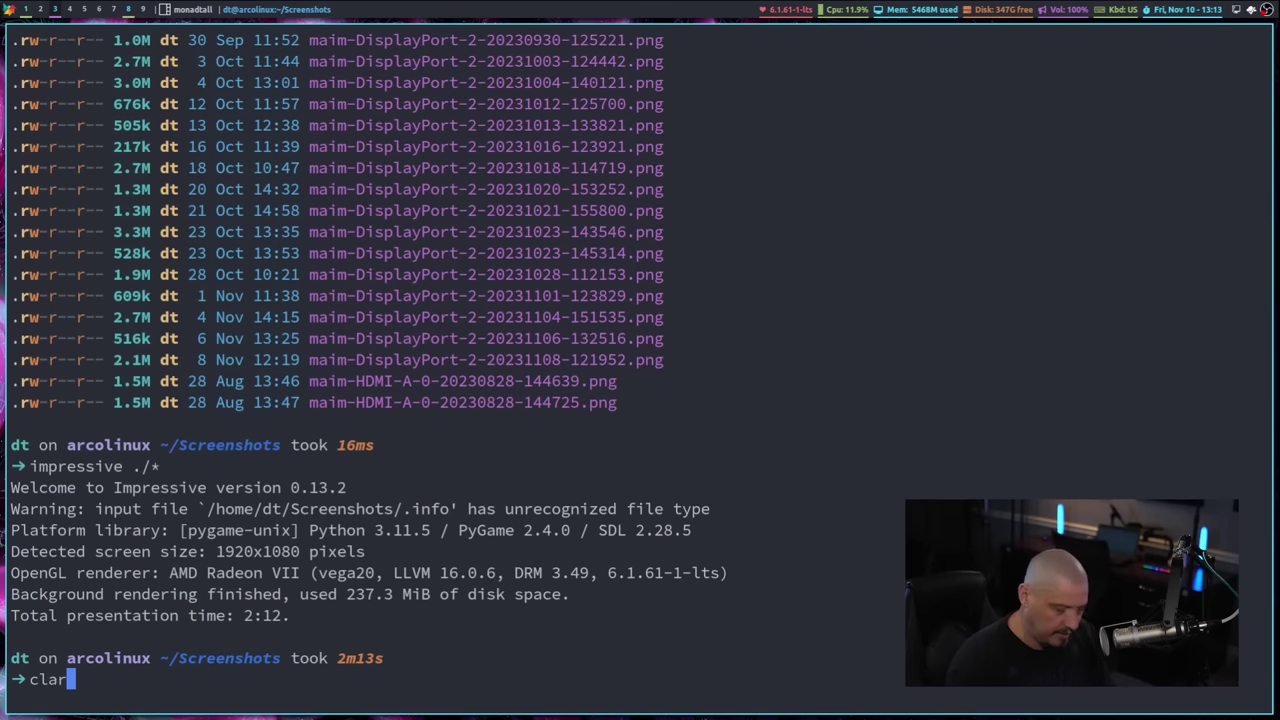
{"action": "key", "text": "BackSpace"}
{"action": "key", "text": "BackSpace"}
{"action": "type", "text": "ear"}
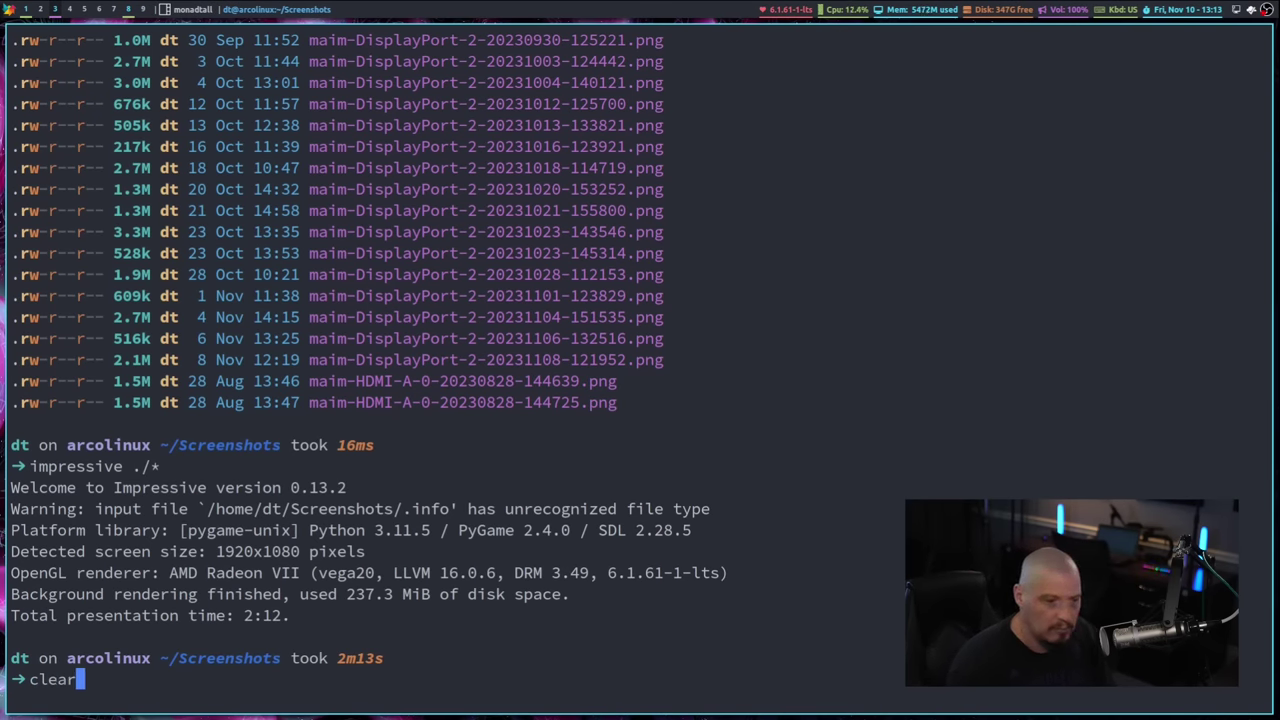
{"action": "key", "text": "Return"}
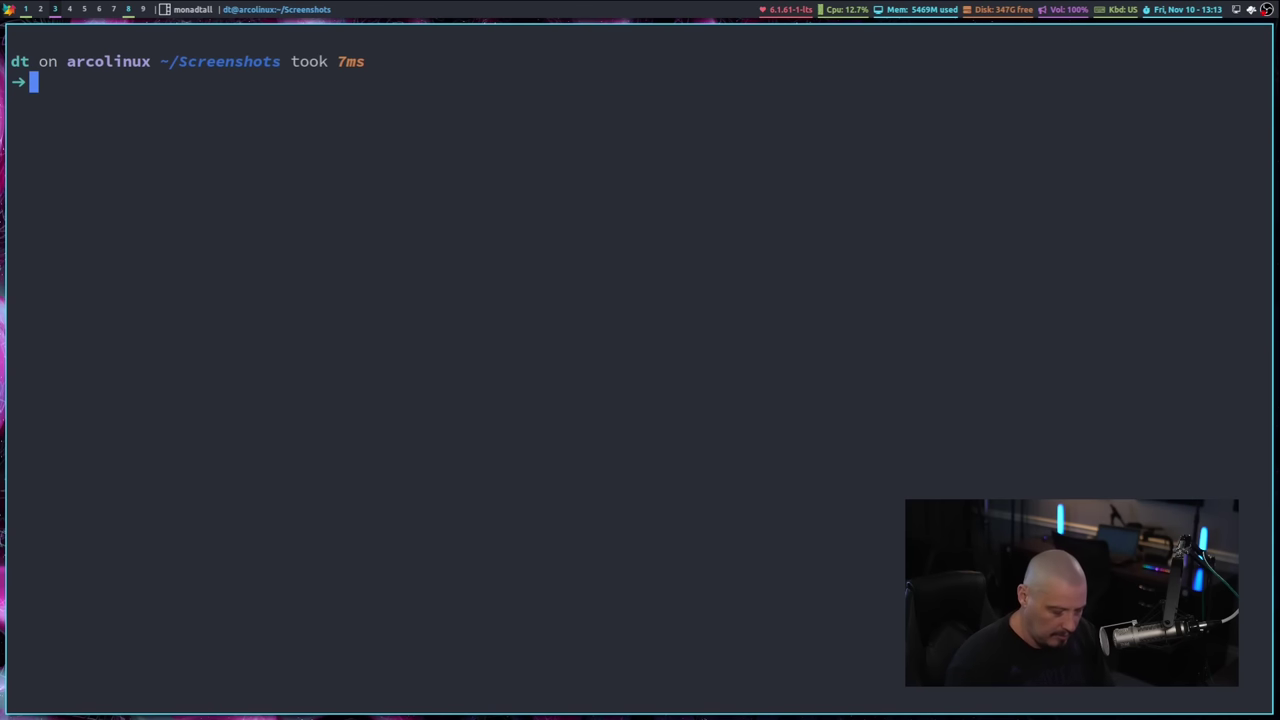
Prepare the command impressive ./* with the option --darkness 25 placed before the file pattern
{"action": "type", "text": "impressive ./*"}
{"action": "key", "text": "Left"}
{"action": "key", "text": "Left"}
{"action": "key", "text": "Left"}
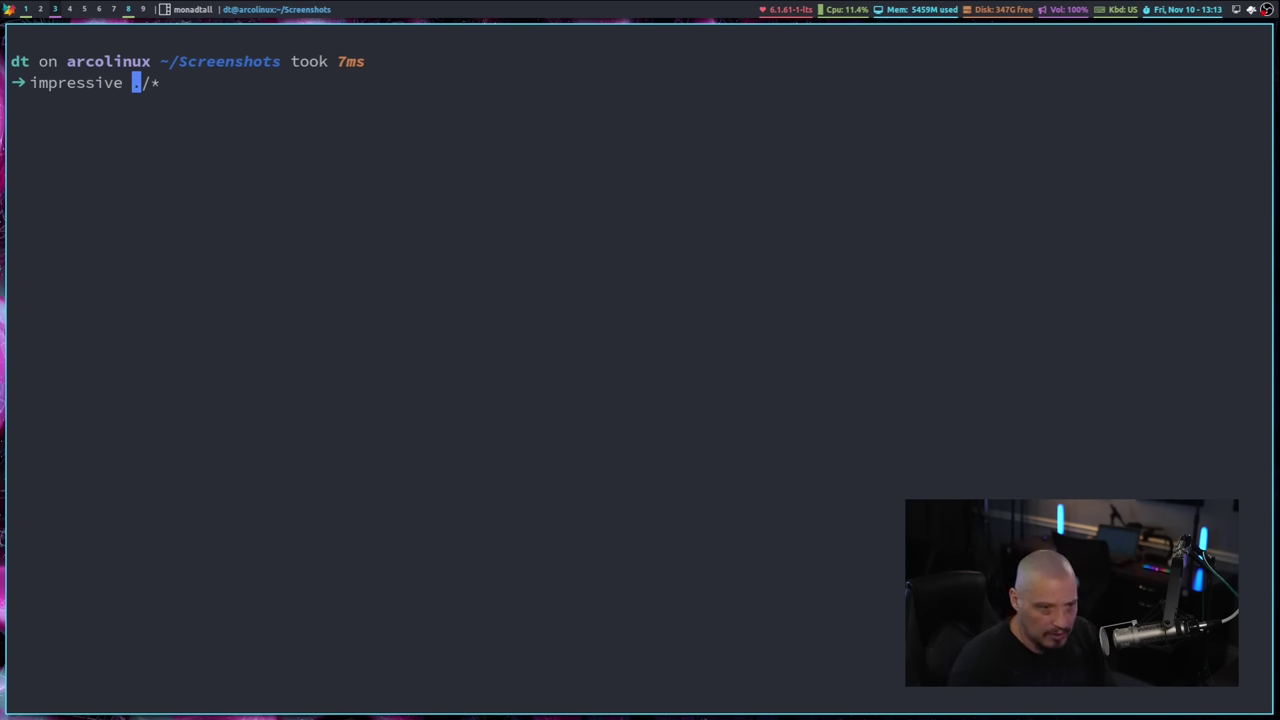
{"action": "type", "text": "--dark"}
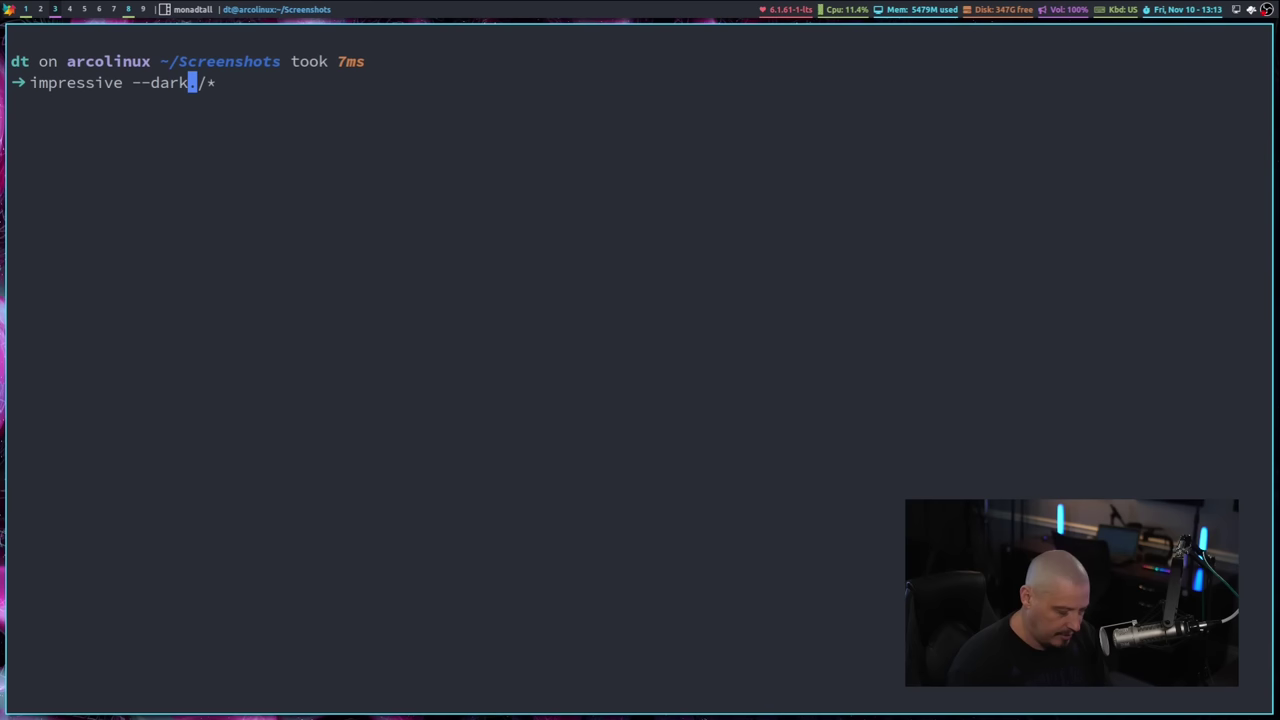
{"action": "type", "text": "ness 25"}
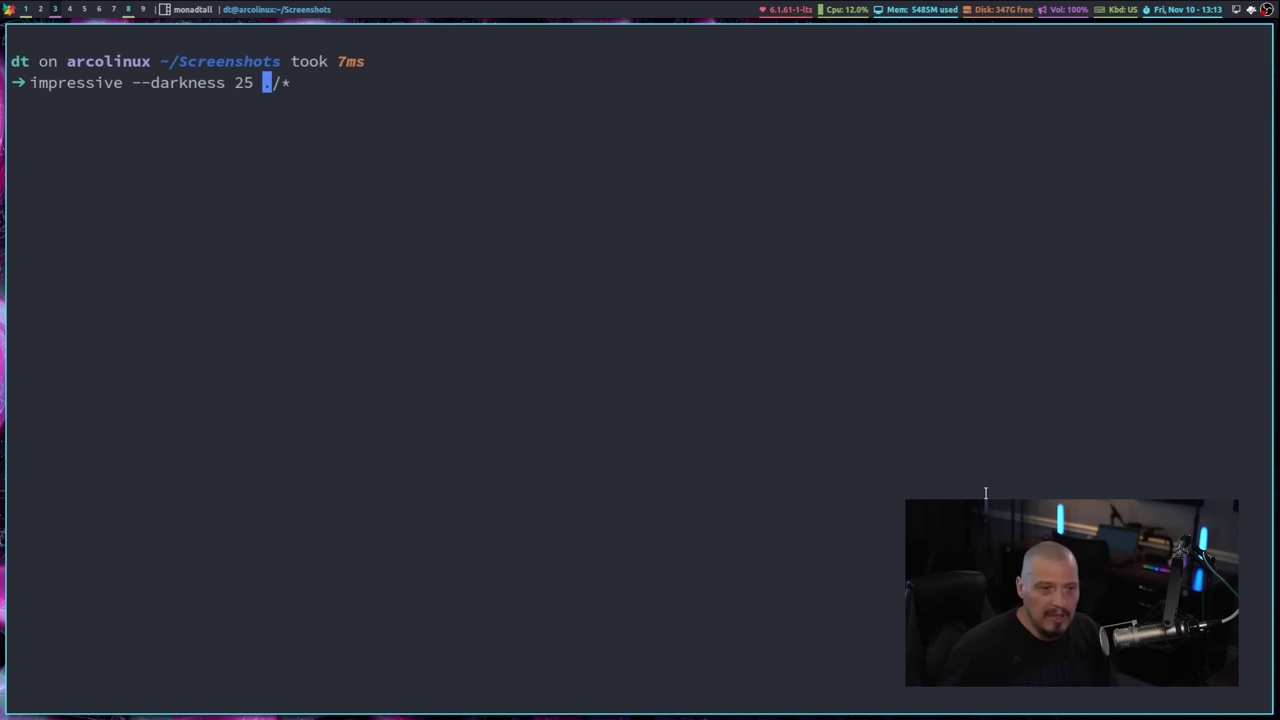
Set the darkness value in the command to 75 and launch the slideshow
{"action": "key", "text": "BackSpace"}
{"action": "key", "text": "BackSpace"}
{"action": "key", "text": "BackSpace"}
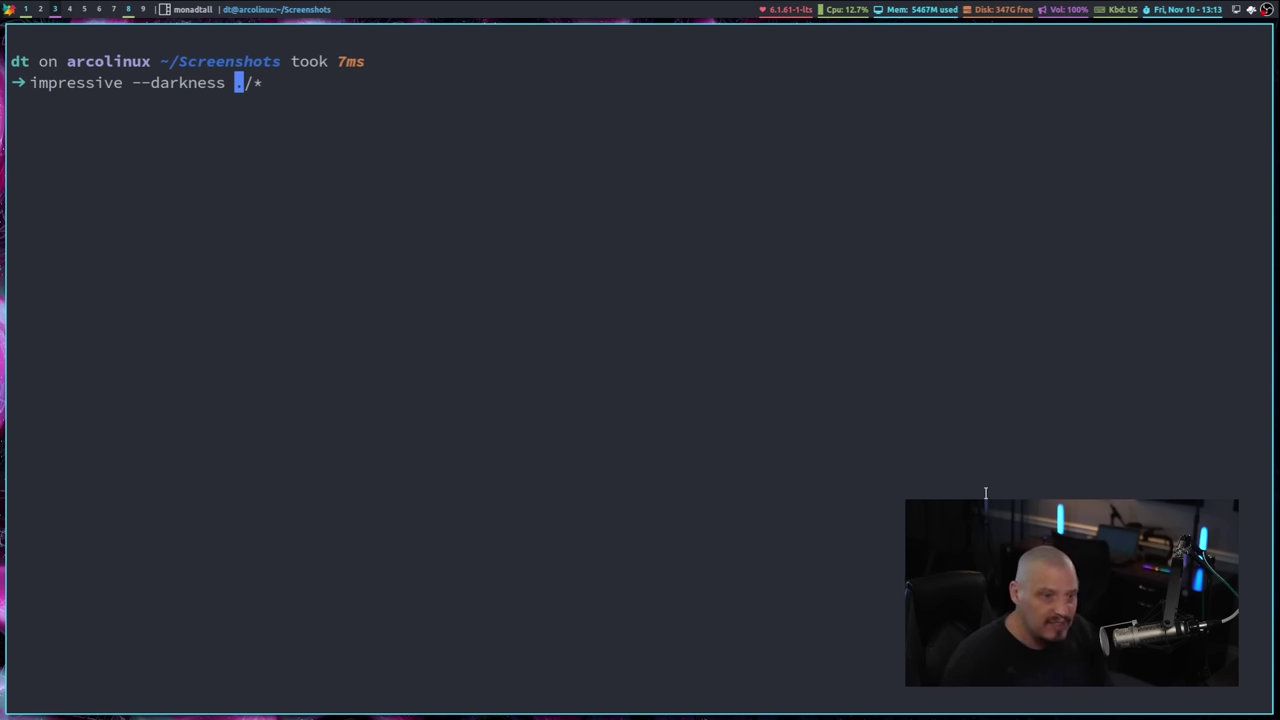
{"action": "type", "text": "75"}
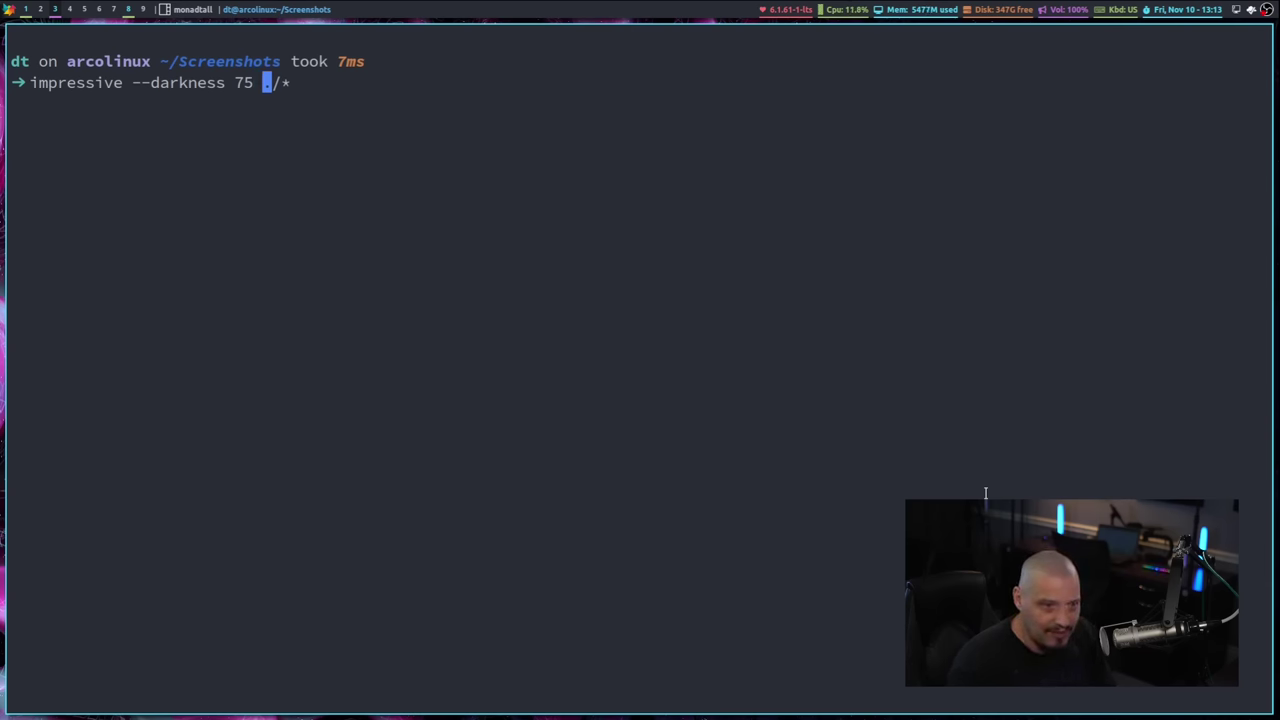
{"action": "key", "text": "Right"}
{"action": "key", "text": "Right"}
{"action": "key", "text": "Right"}
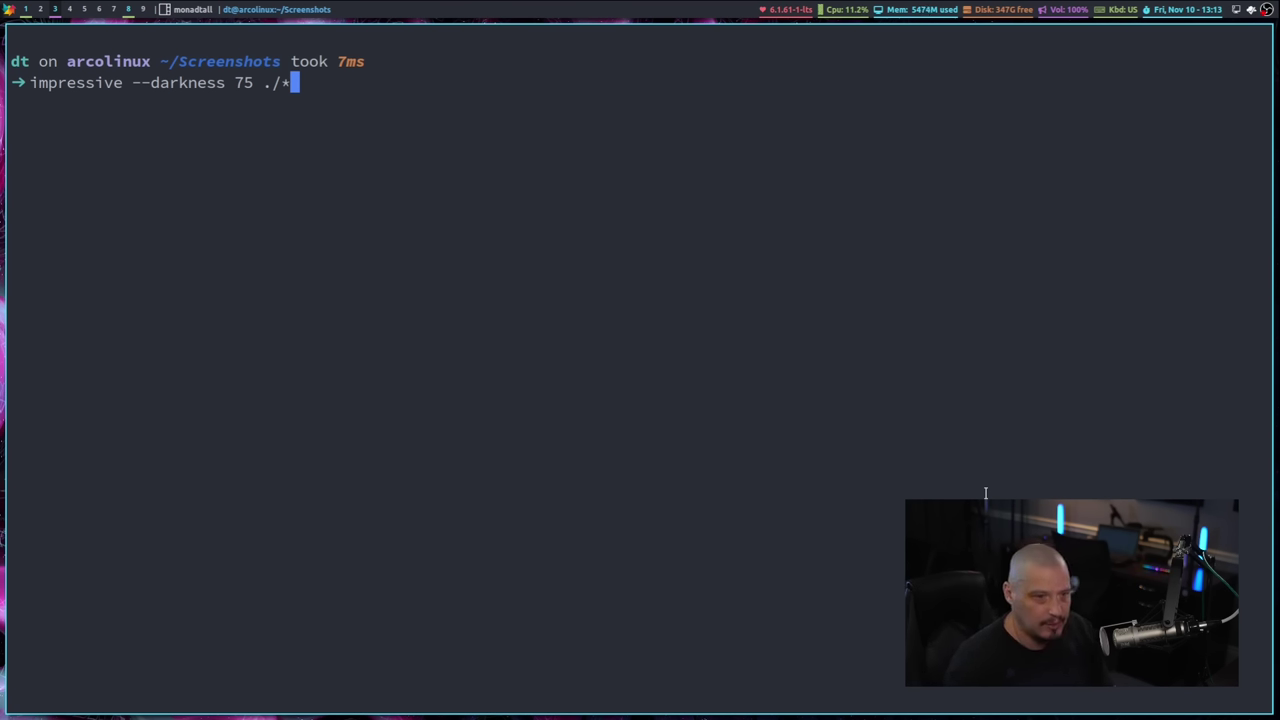
{"action": "key", "text": "Return"}
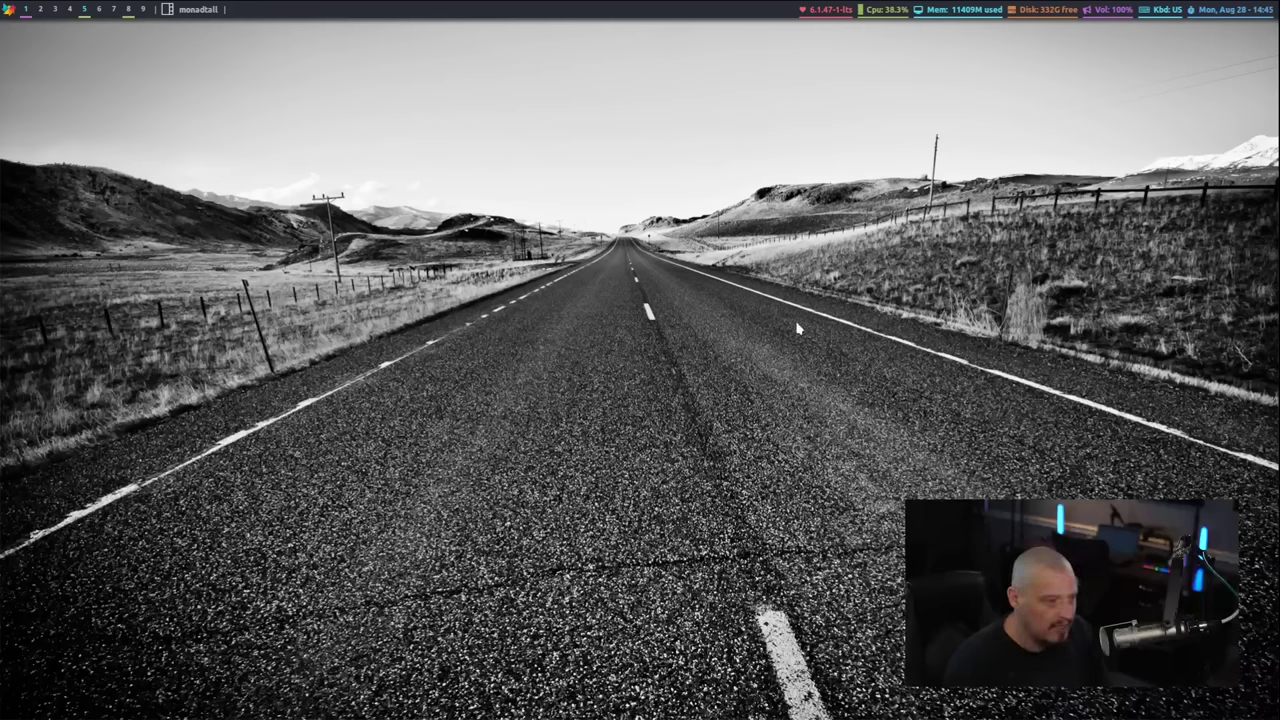
On the .bashrc slide, draw a highlight box around the .emacs.d/bin PATH block, then quit the slideshow
{"action": "key", "text": "space"}
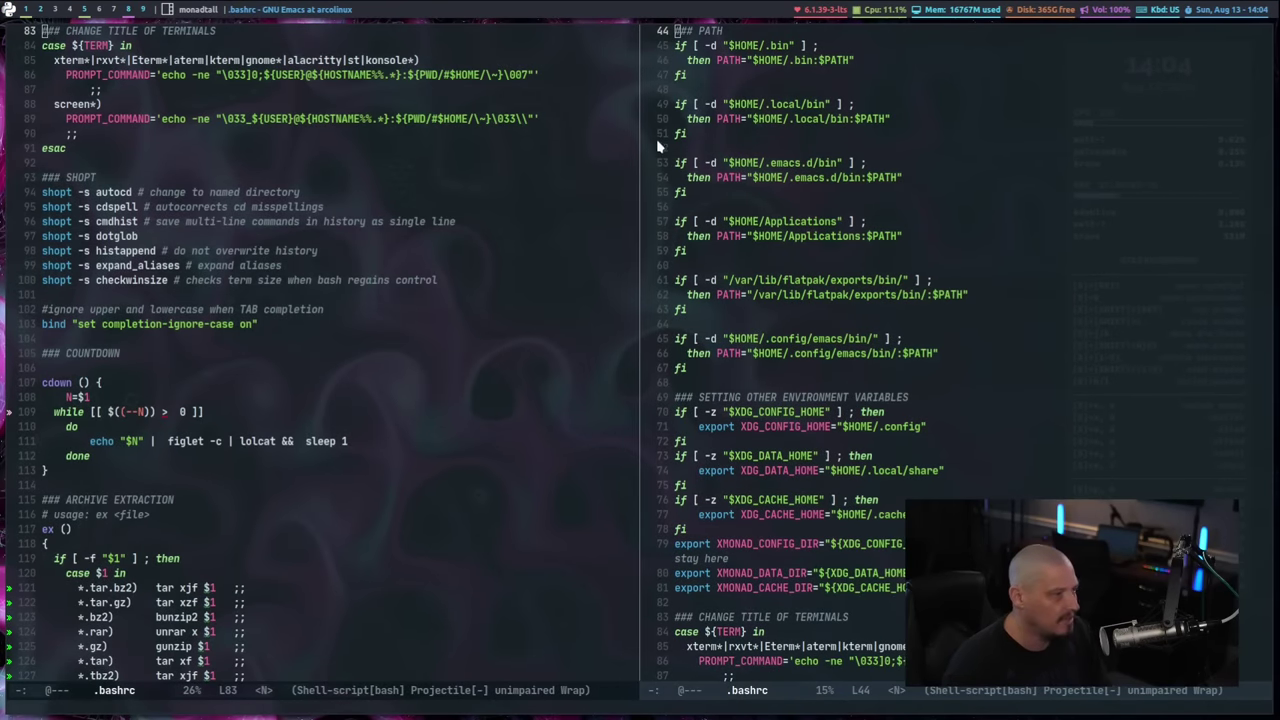
{"action": "left_click_drag", "start_coordinate": [657, 146], "coordinate": [928, 214]}
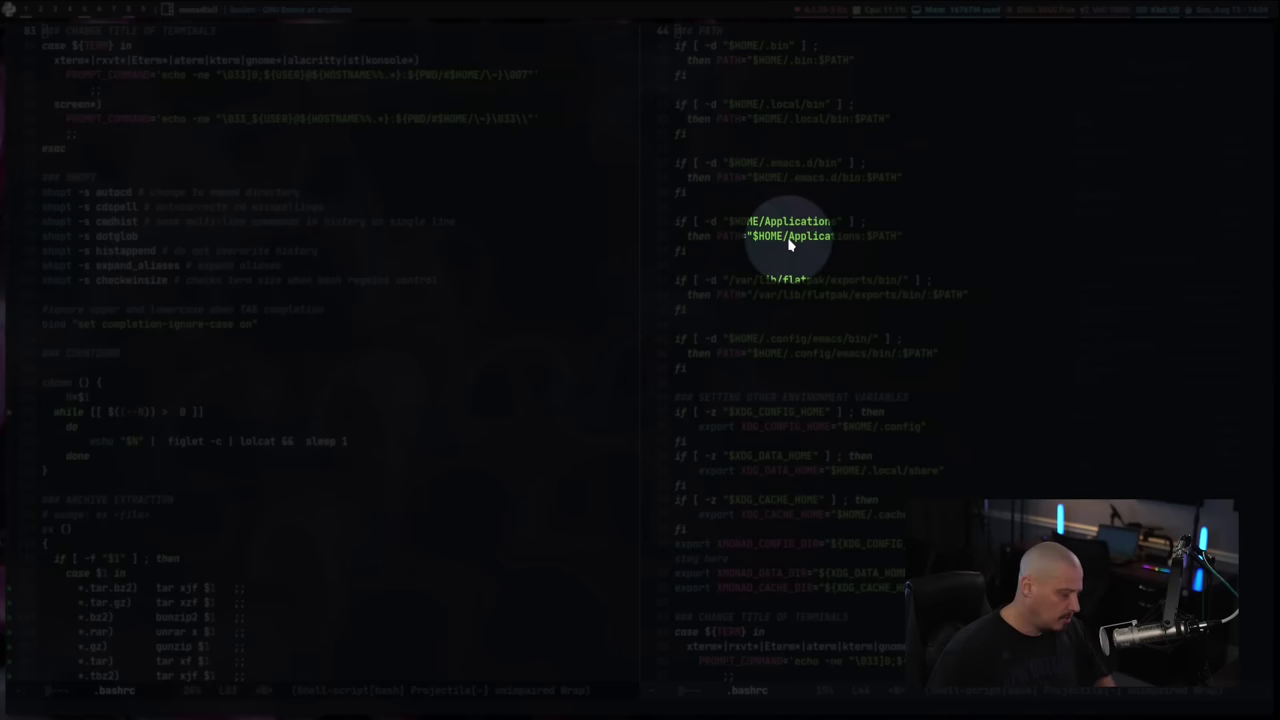
{"action": "key", "text": "f"}
{"action": "key", "text": "q"}
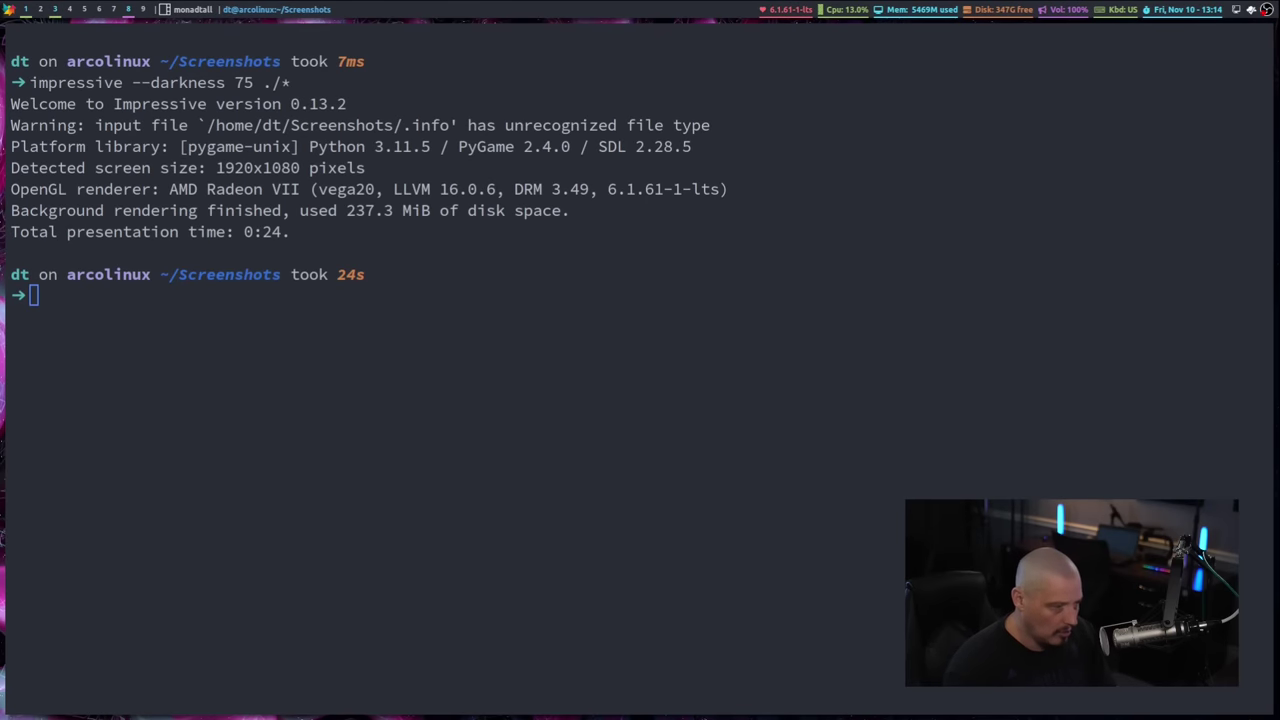
Recall the darkness 75 slideshow command and add the option --spot-radius 64 before the file pattern
{"action": "key", "text": "Up"}
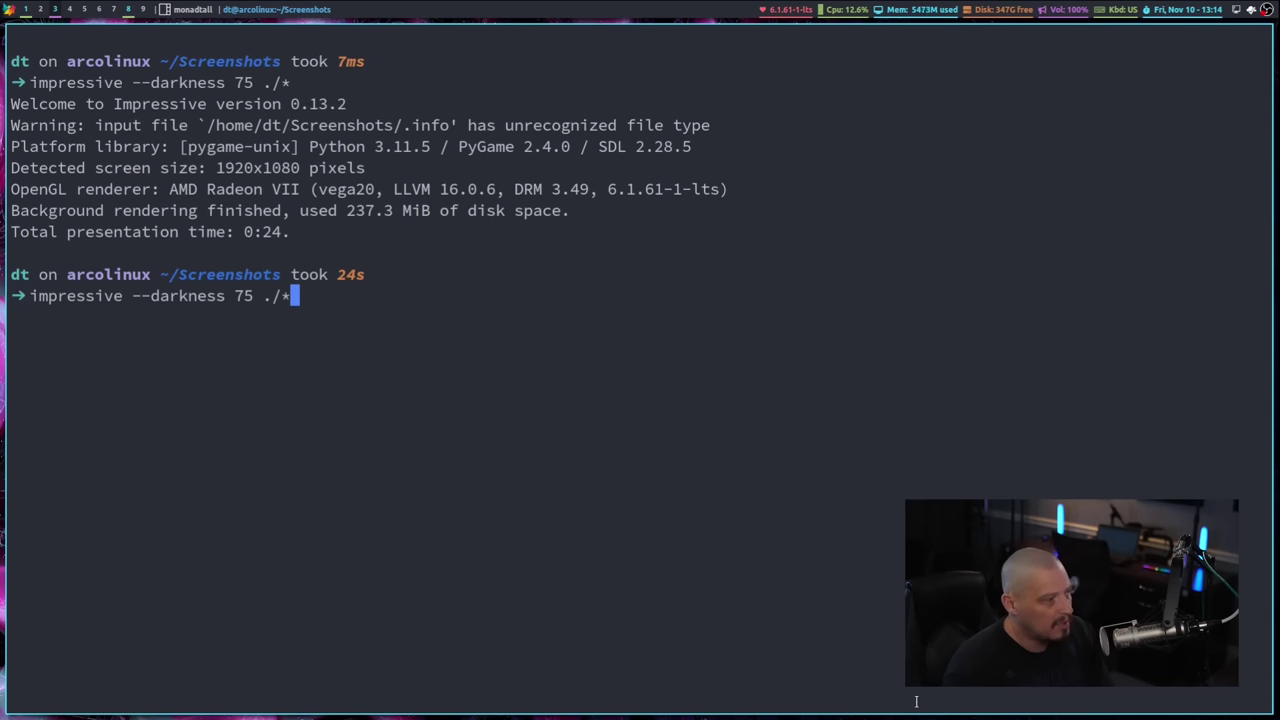
{"action": "key", "text": "Left"}
{"action": "key", "text": "Left"}
{"action": "key", "text": "Left"}
{"action": "type", "text": "--spot-"}
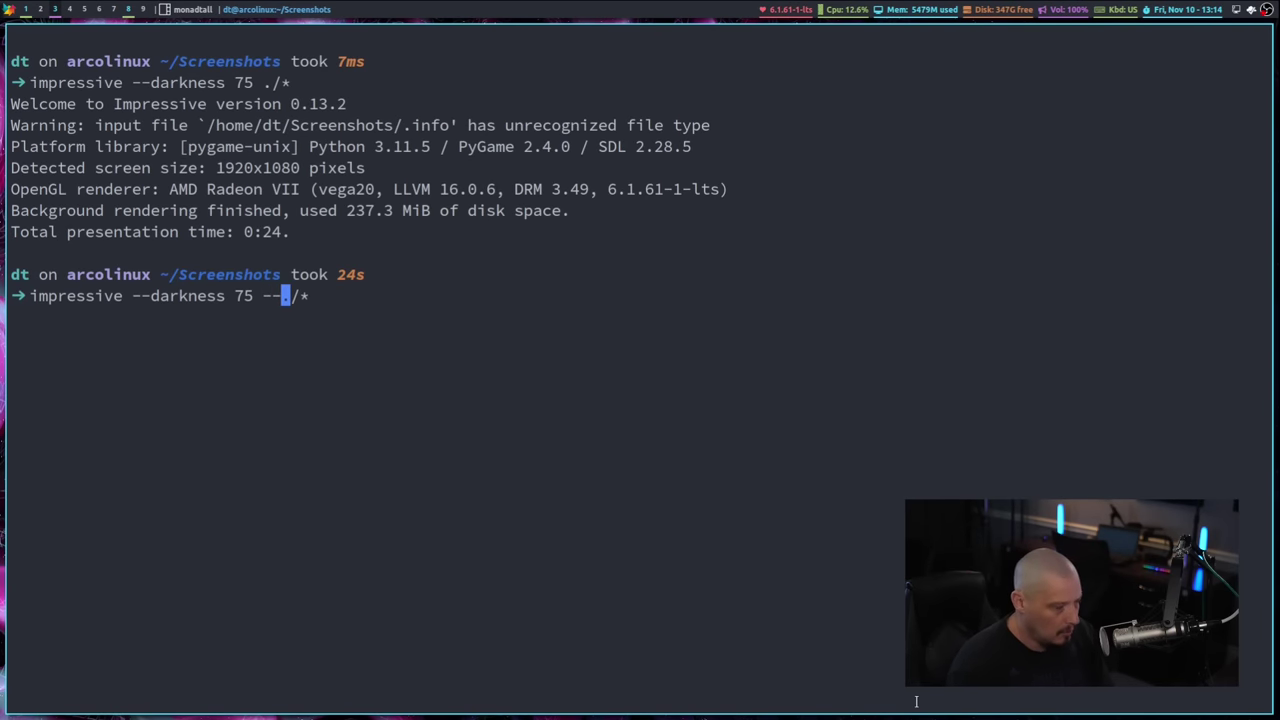
{"action": "type", "text": "radius "}
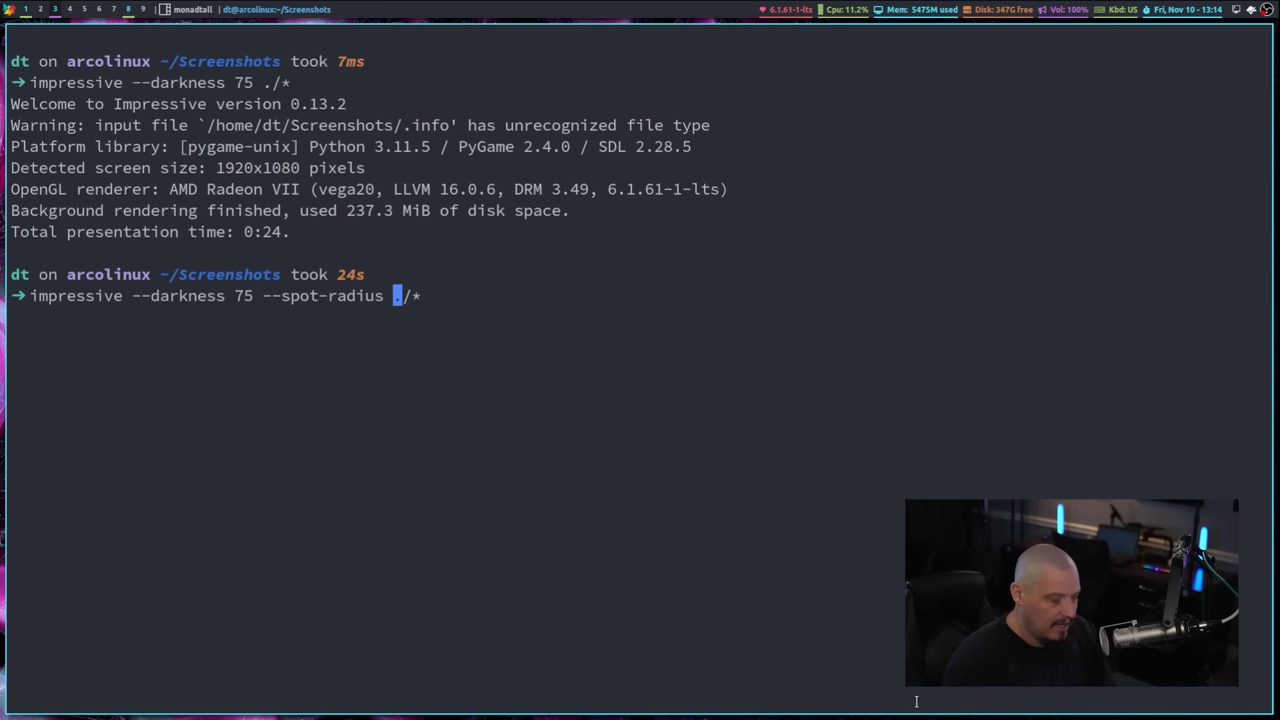
{"action": "type", "text": "64"}
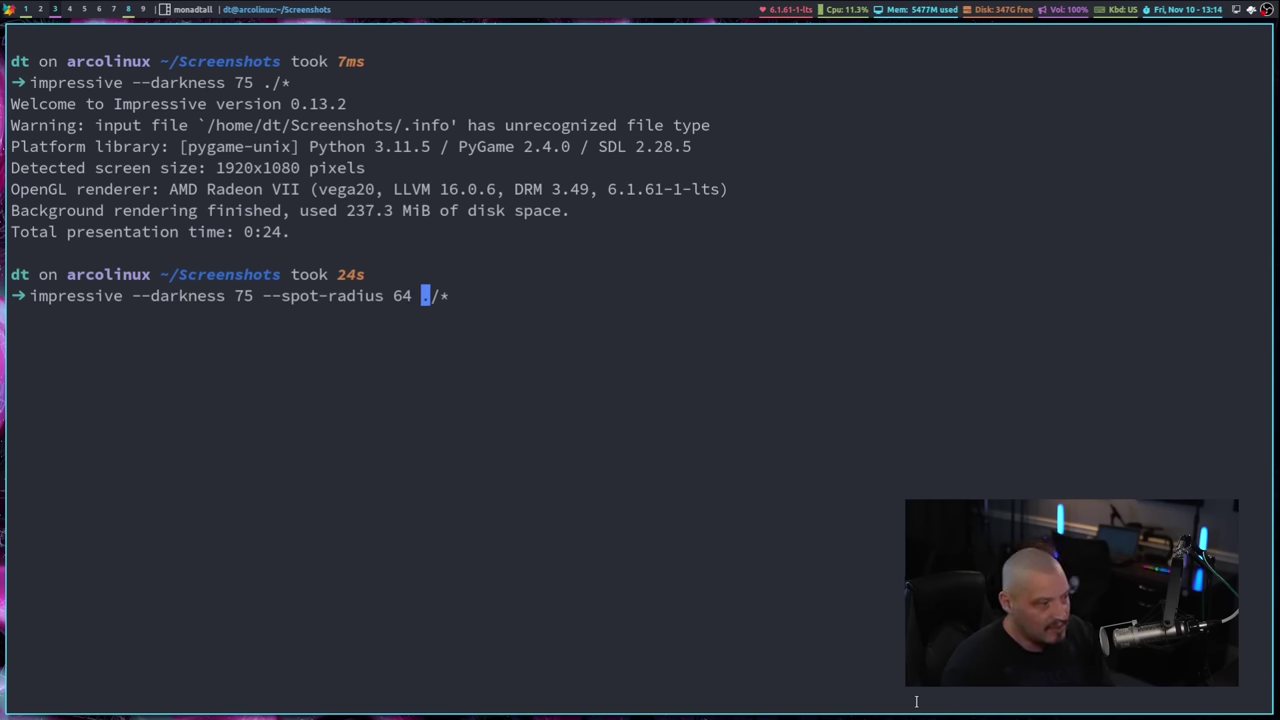
Set the spot radius in the command to 128 and launch the slideshow
{"action": "key", "text": "Left"}
{"action": "key", "text": "BackSpace"}
{"action": "key", "text": "BackSpace"}
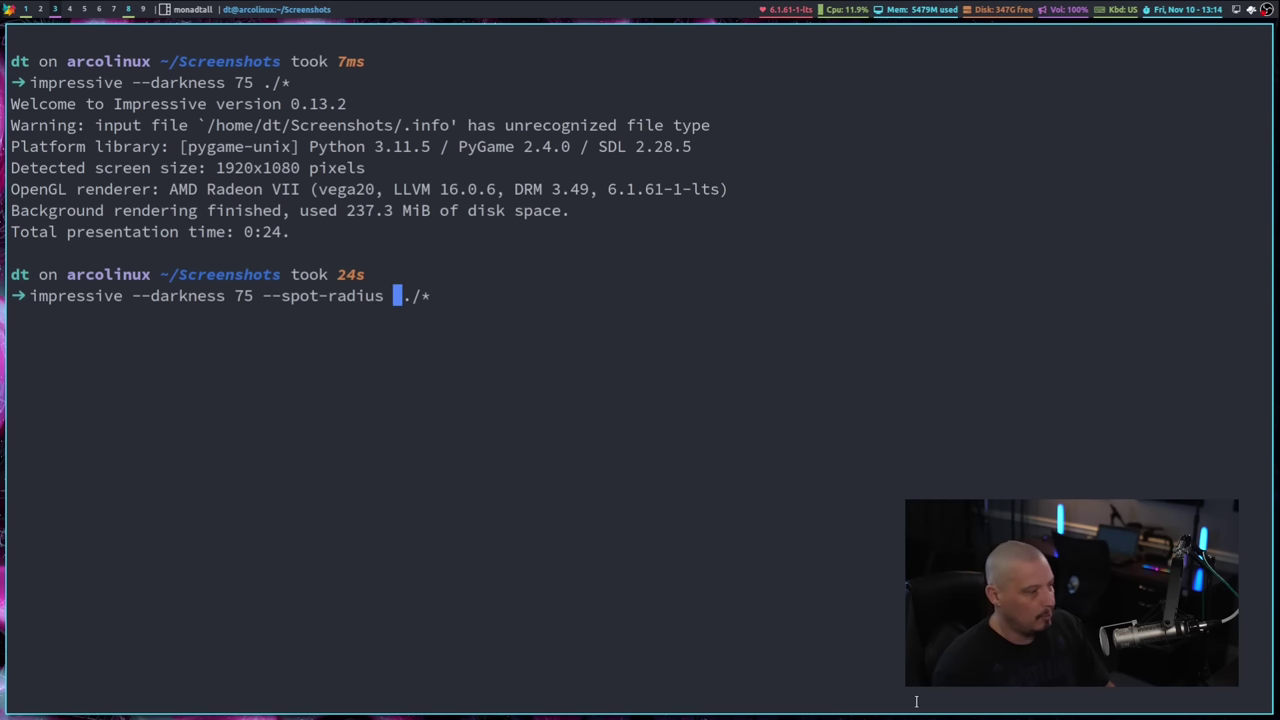
{"action": "type", "text": "128"}
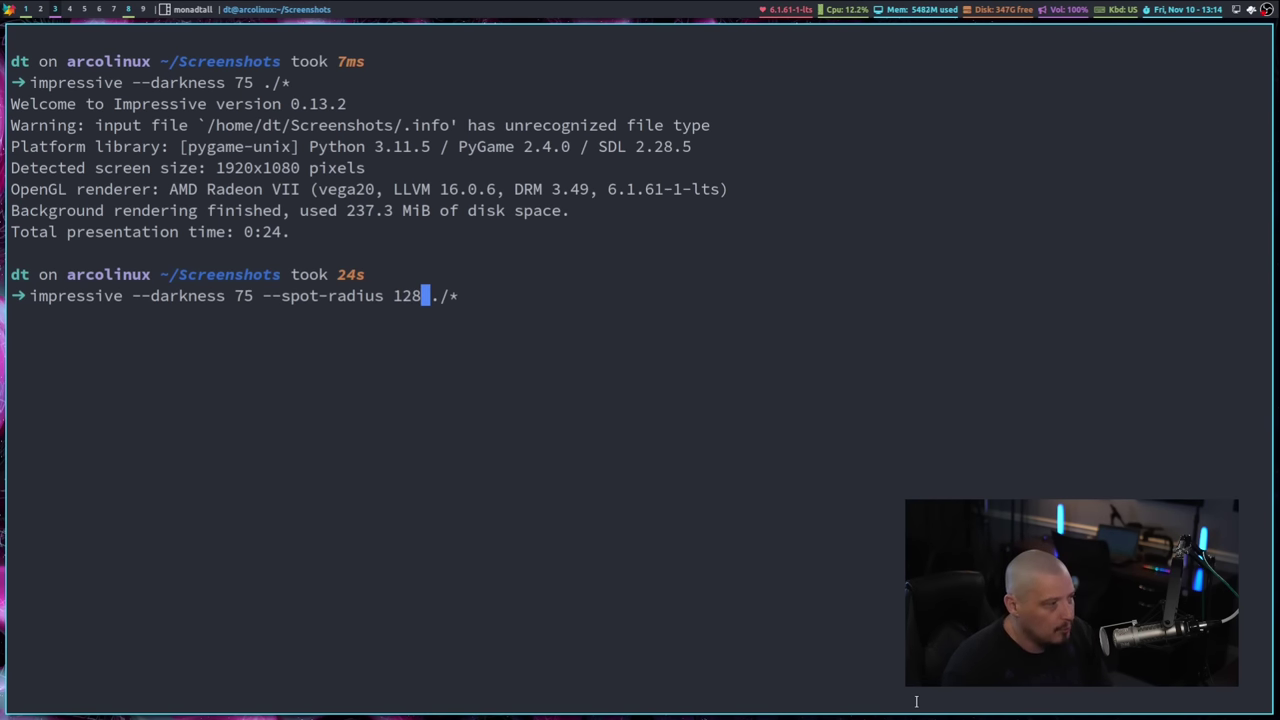
{"action": "key", "text": "Return"}
Turn the spotlight on and off over the road photo slide, then quit the slideshow
{"action": "key", "text": "Return"}
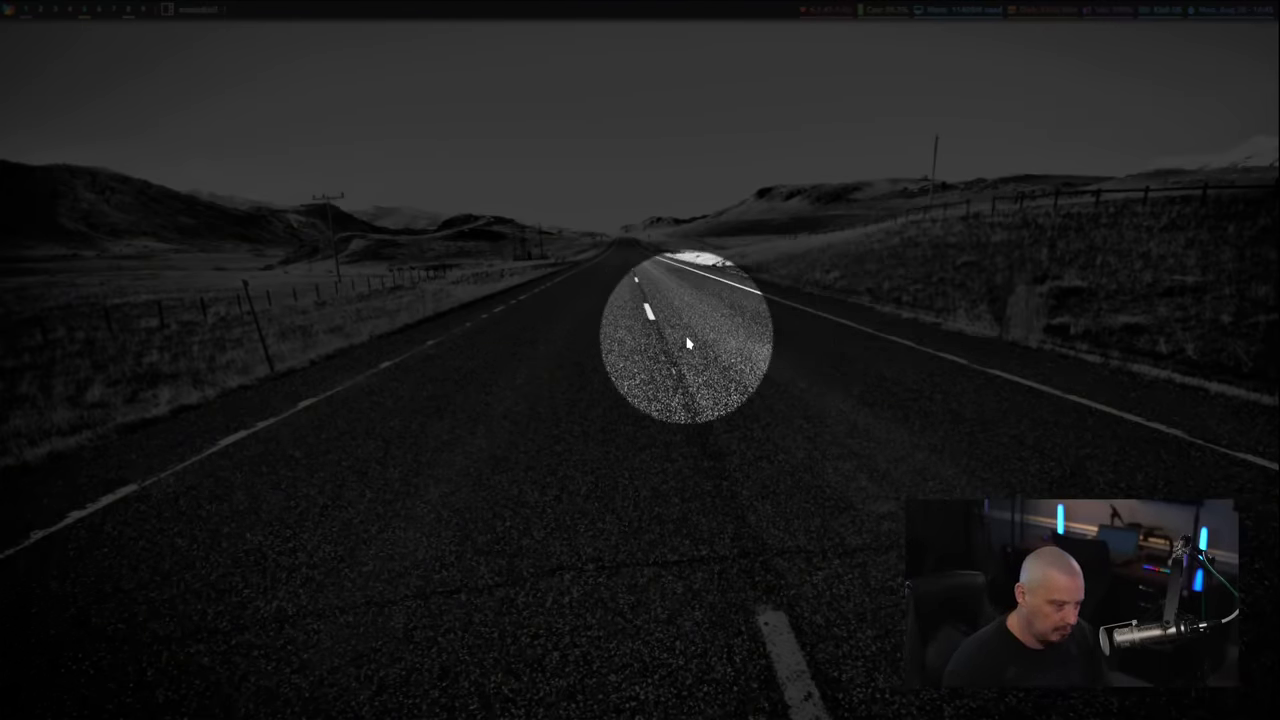
{"action": "key", "text": "Return"}
{"action": "key", "text": "q"}
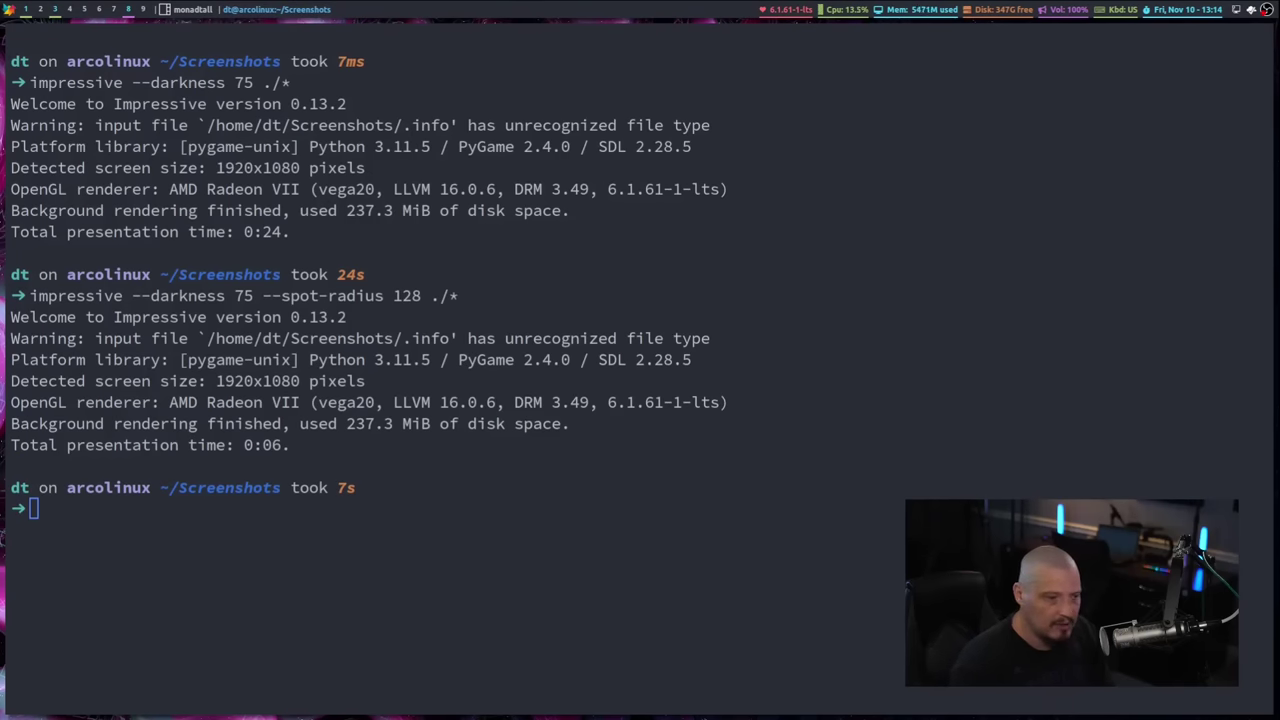
Run impressive ./* again without extra options, enable time tracking during the slideshow, and quit it
{"action": "key", "text": "Up"}
{"action": "key", "text": "Up"}
{"action": "key", "text": "Up"}
{"action": "key", "text": "Up"}
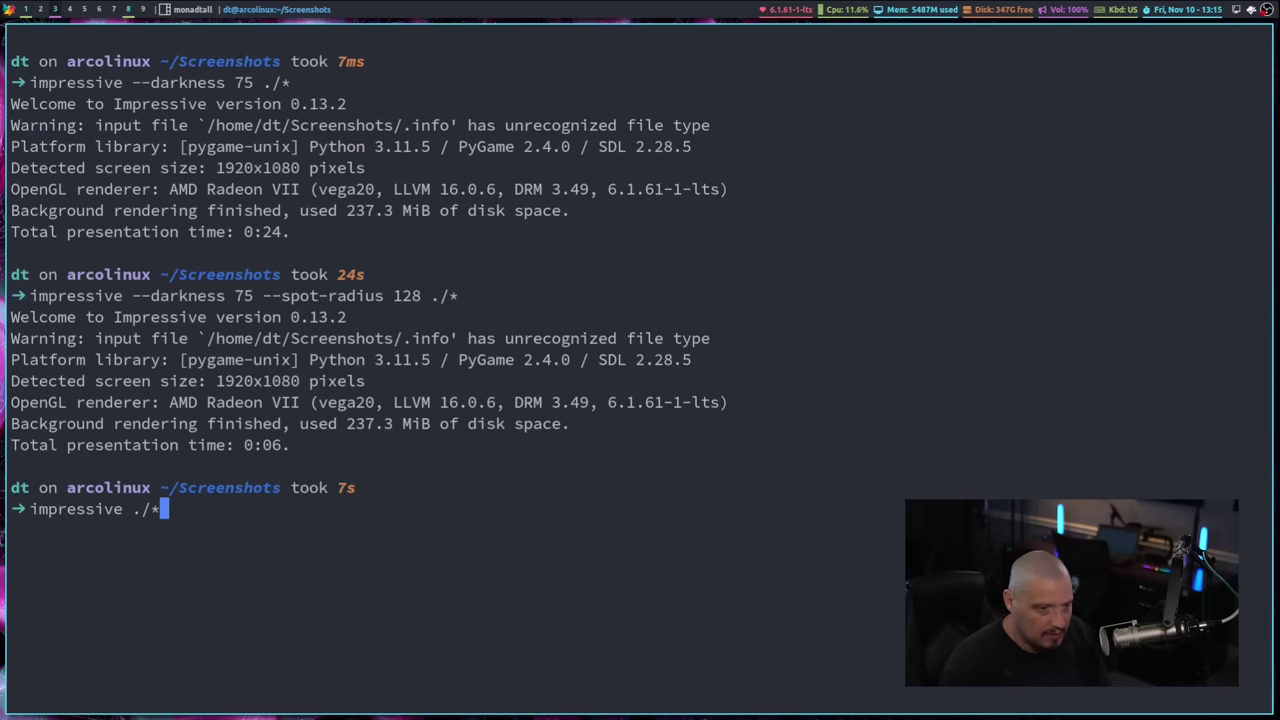
{"action": "key", "text": "Return"}
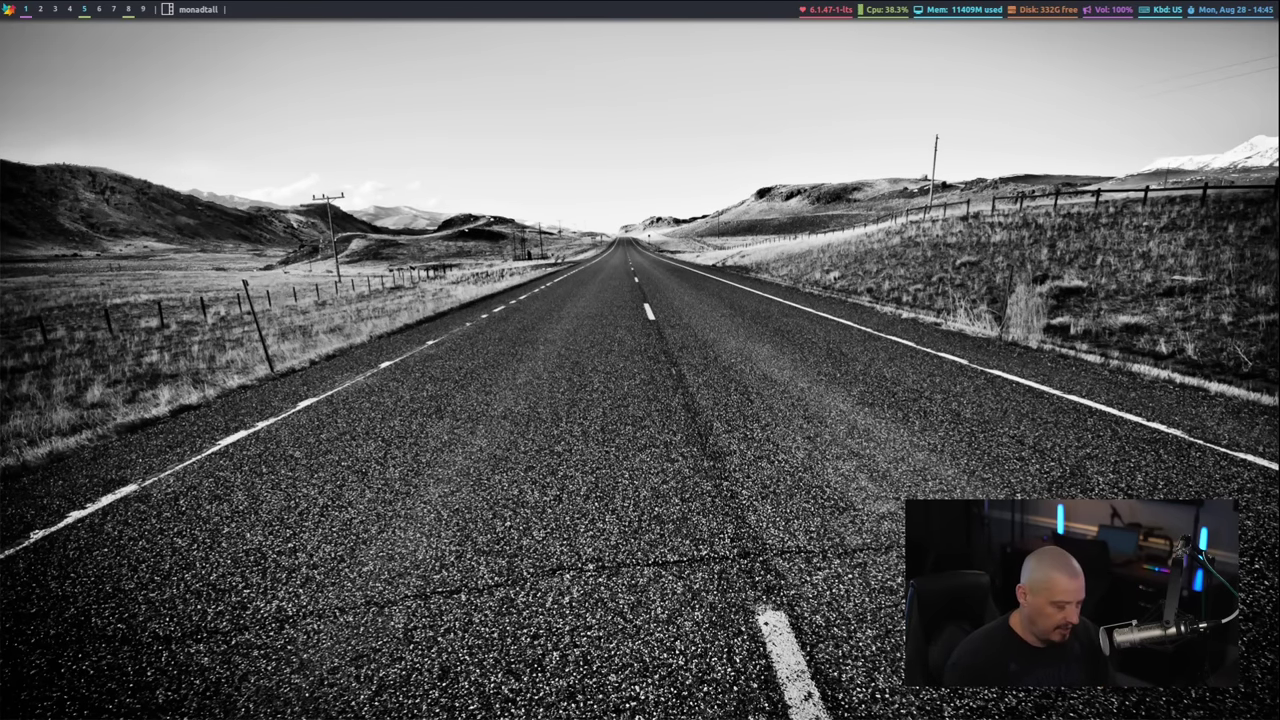
{"action": "key", "text": "Escape"}
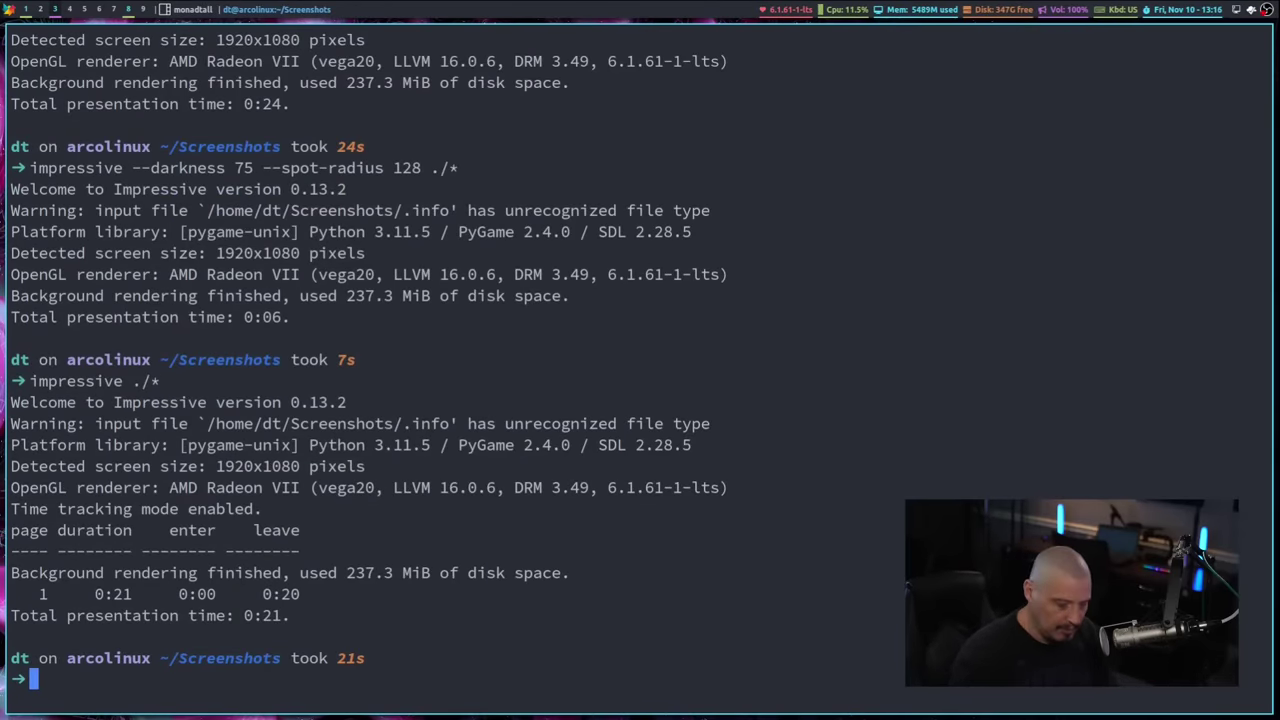
Recall the impressive ./* command, add the --clock option before the file pattern, and show the time display in the launched slideshow
{"action": "key", "text": "Up"}
{"action": "key", "text": "Left"}
{"action": "key", "text": "Left"}
{"action": "key", "text": "Left"}
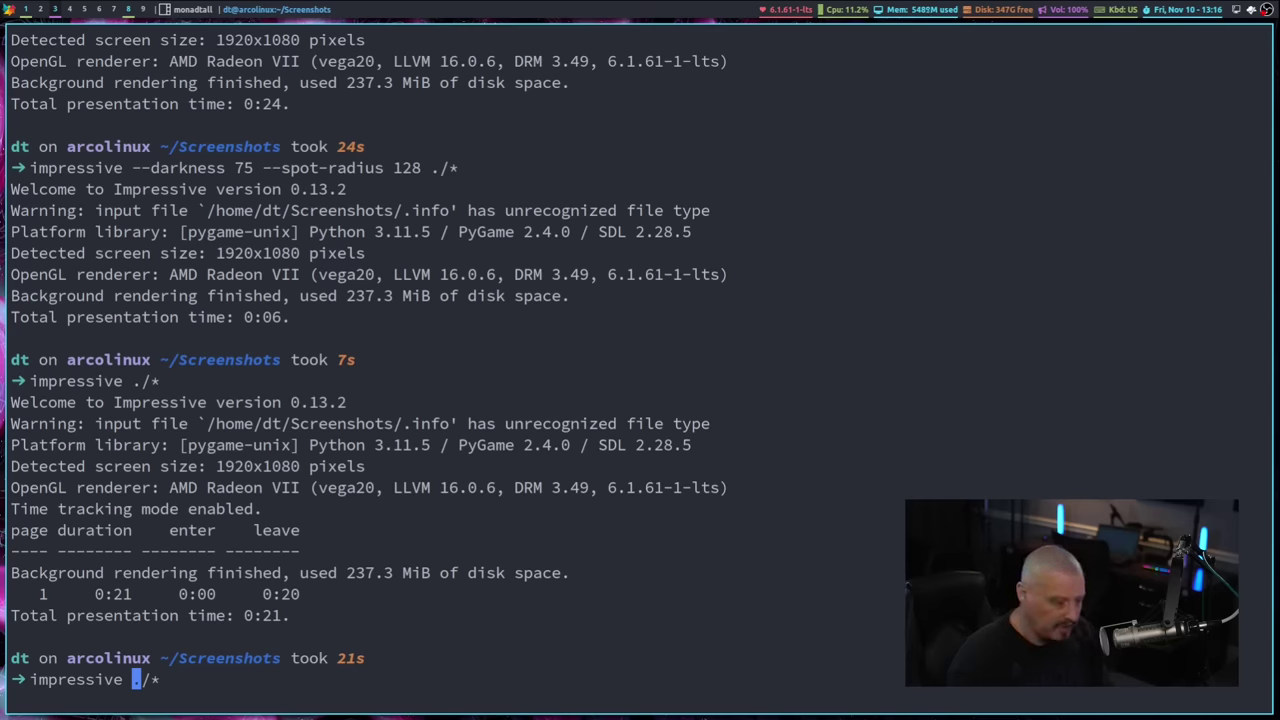
{"action": "type", "text": "--clock"}
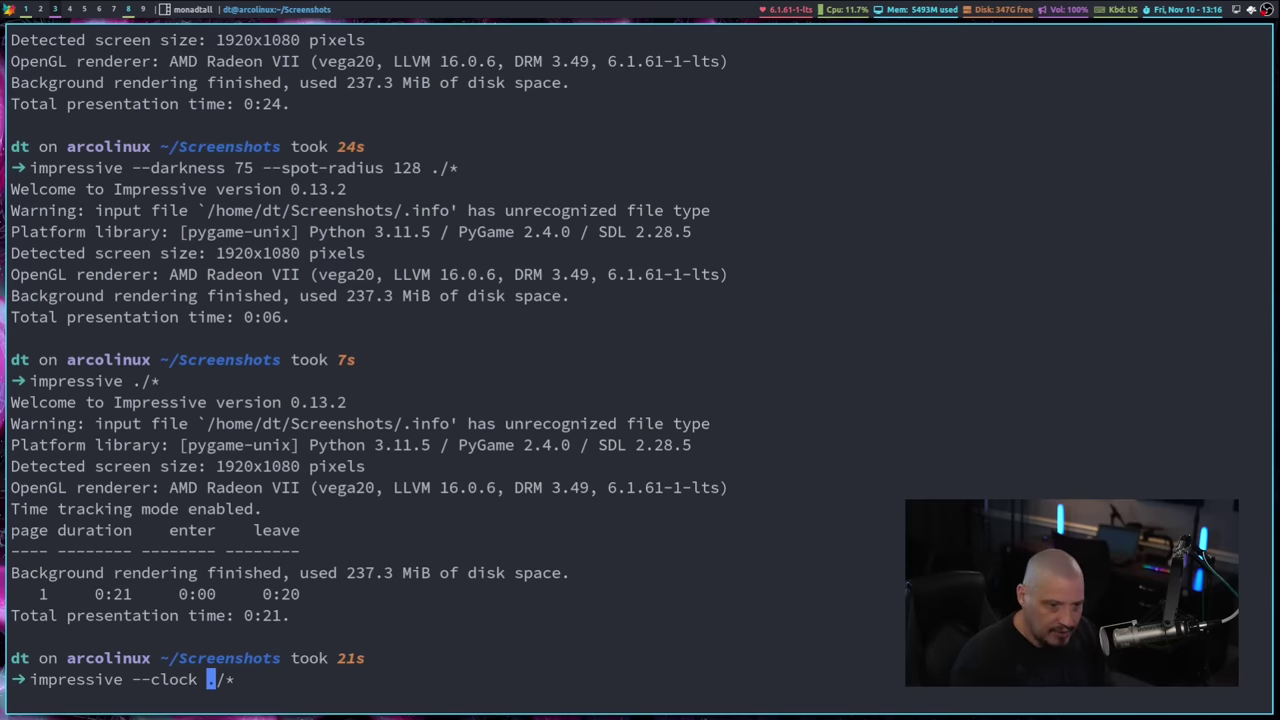
{"action": "key", "text": "Return"}
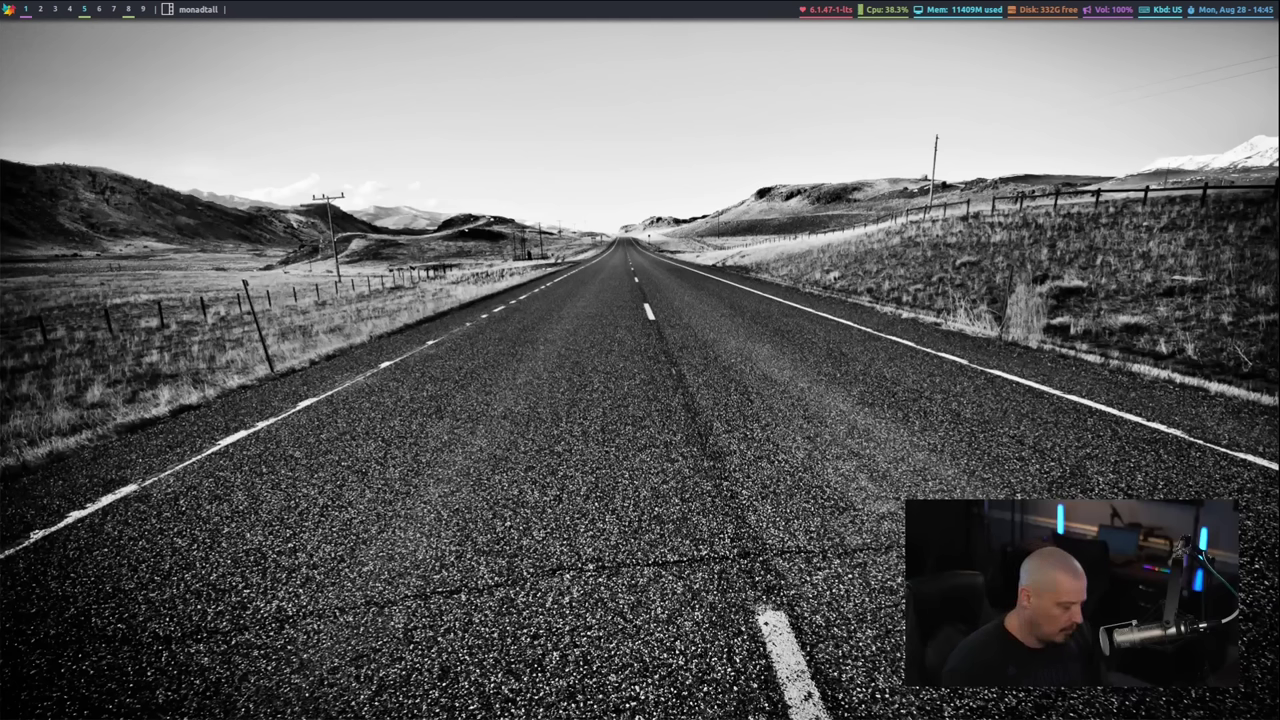
{"action": "key", "text": "t"}
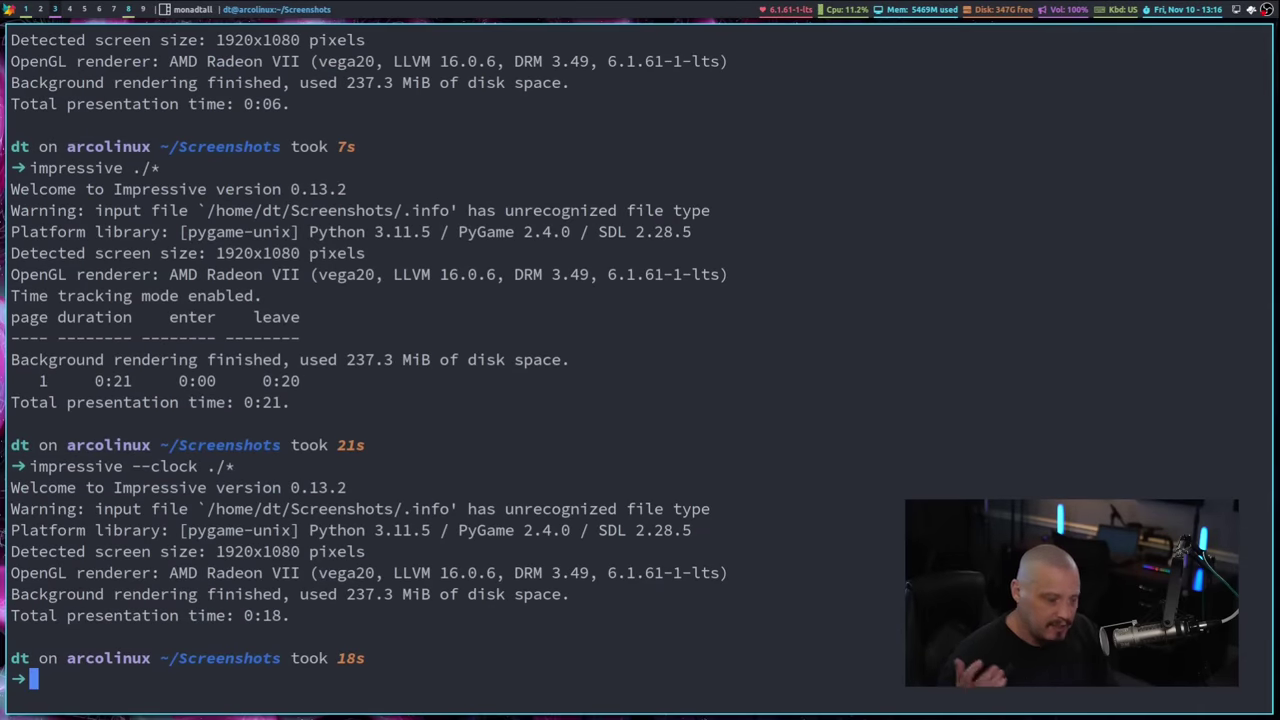
Clear the terminal, run impressive -a 3 ./* to advance slides automatically every three seconds, and quit the slideshow
{"action": "type", "text": "clear"}
{"action": "key", "text": "Return"}
{"action": "type", "text": "impress"}
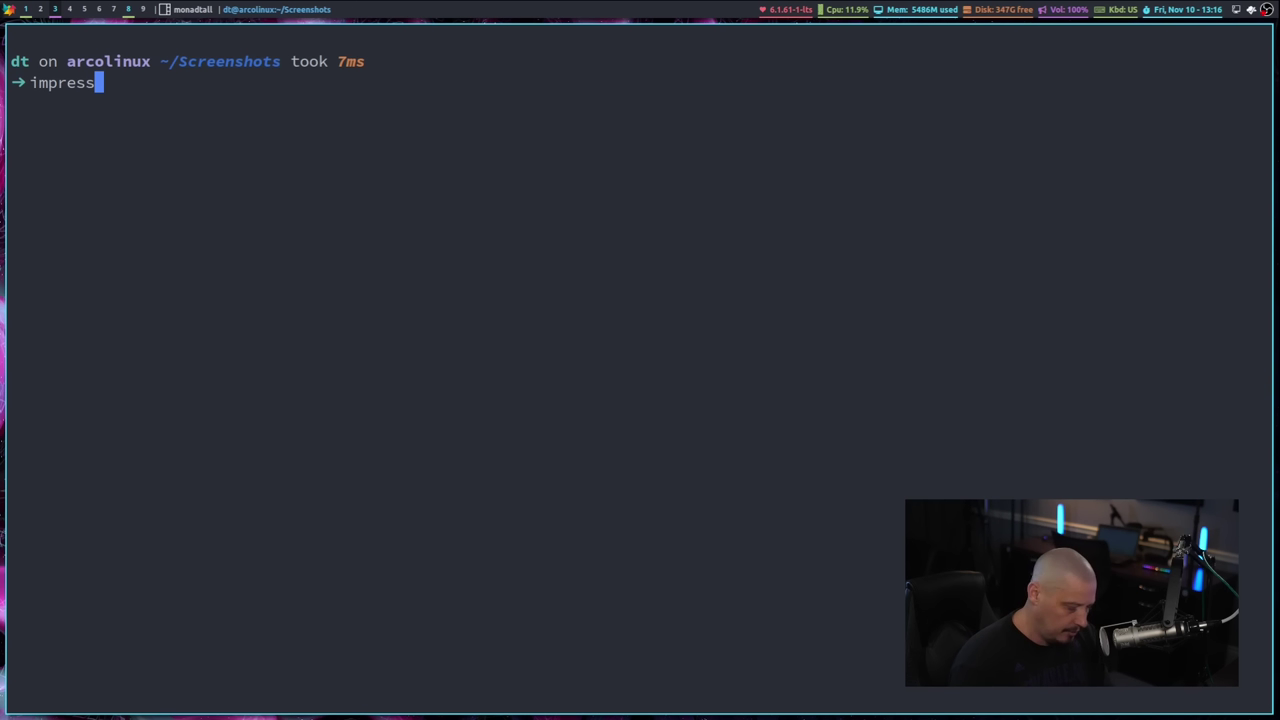
{"action": "type", "text": "ive"}
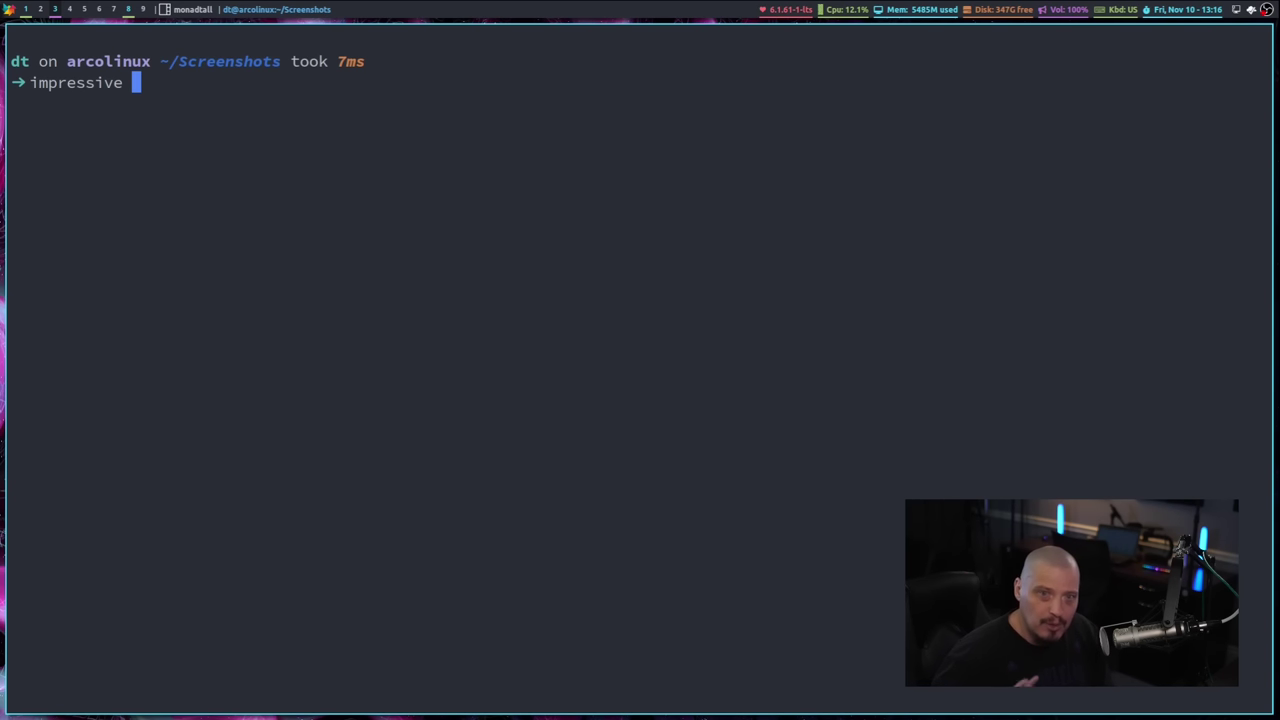
{"action": "type", "text": "-a"}
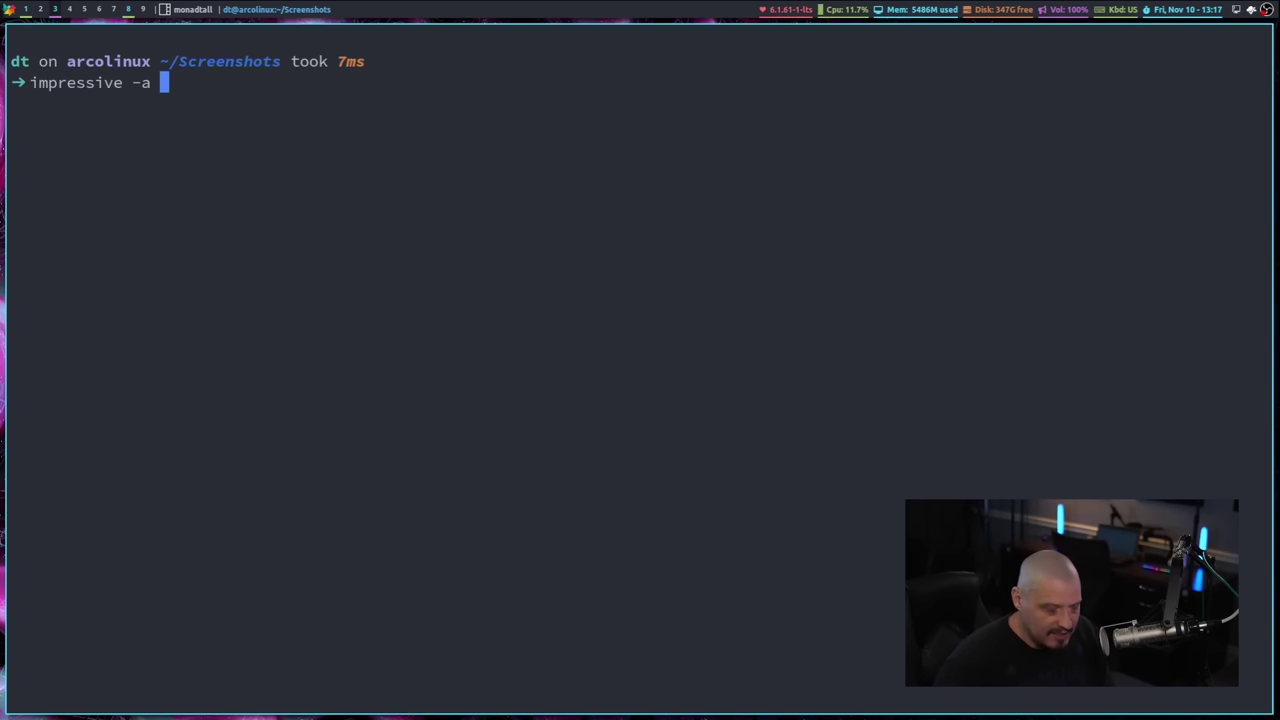
{"action": "type", "text": "3 "}
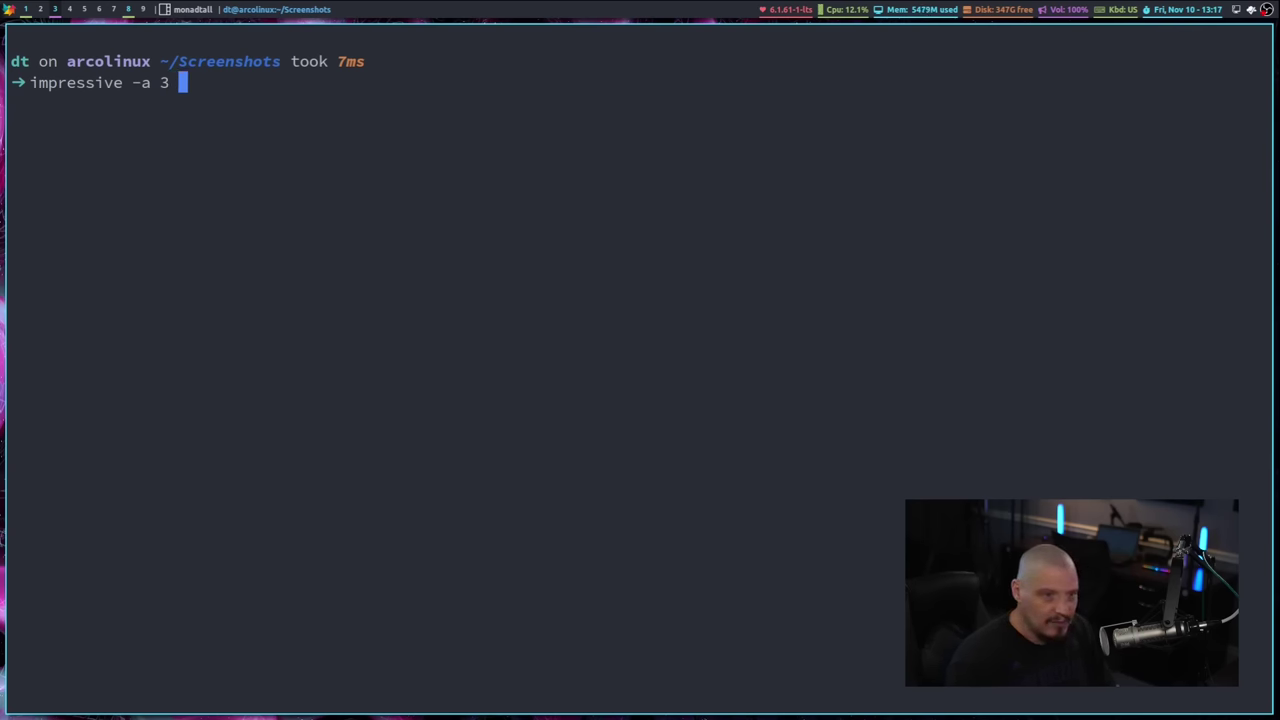
{"action": "type", "text": "./"}
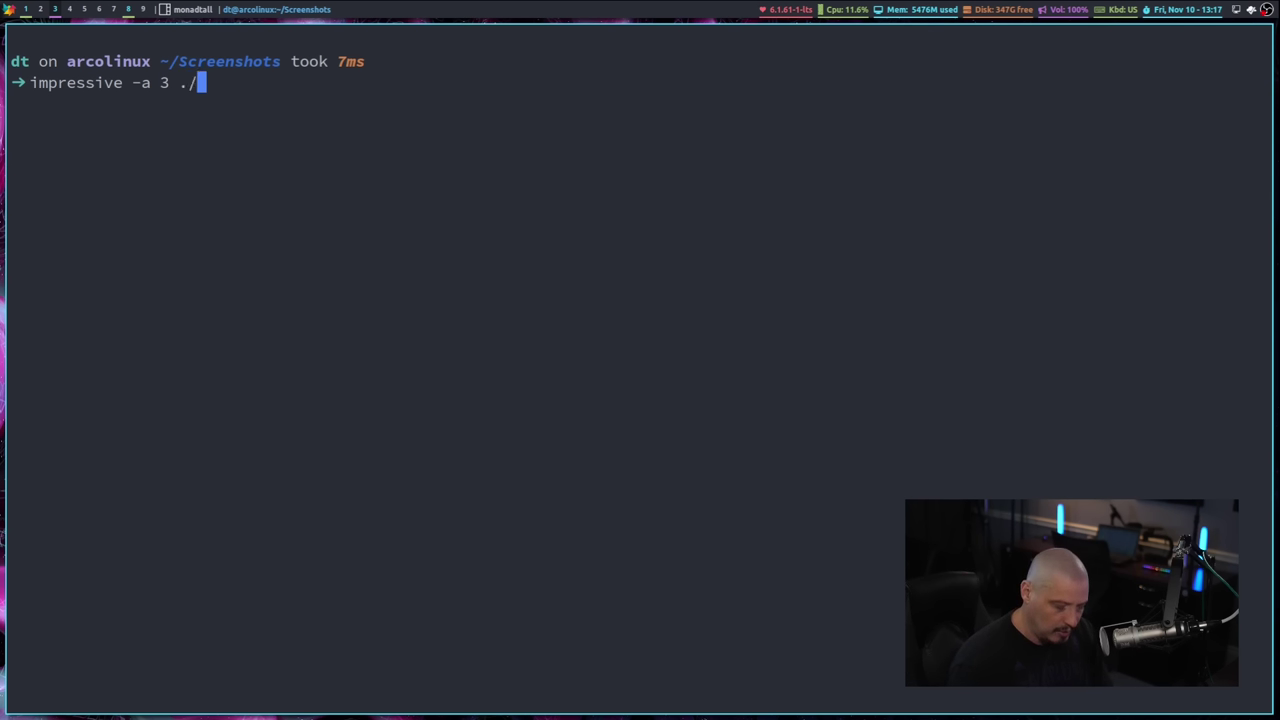
{"action": "type", "text": "*"}
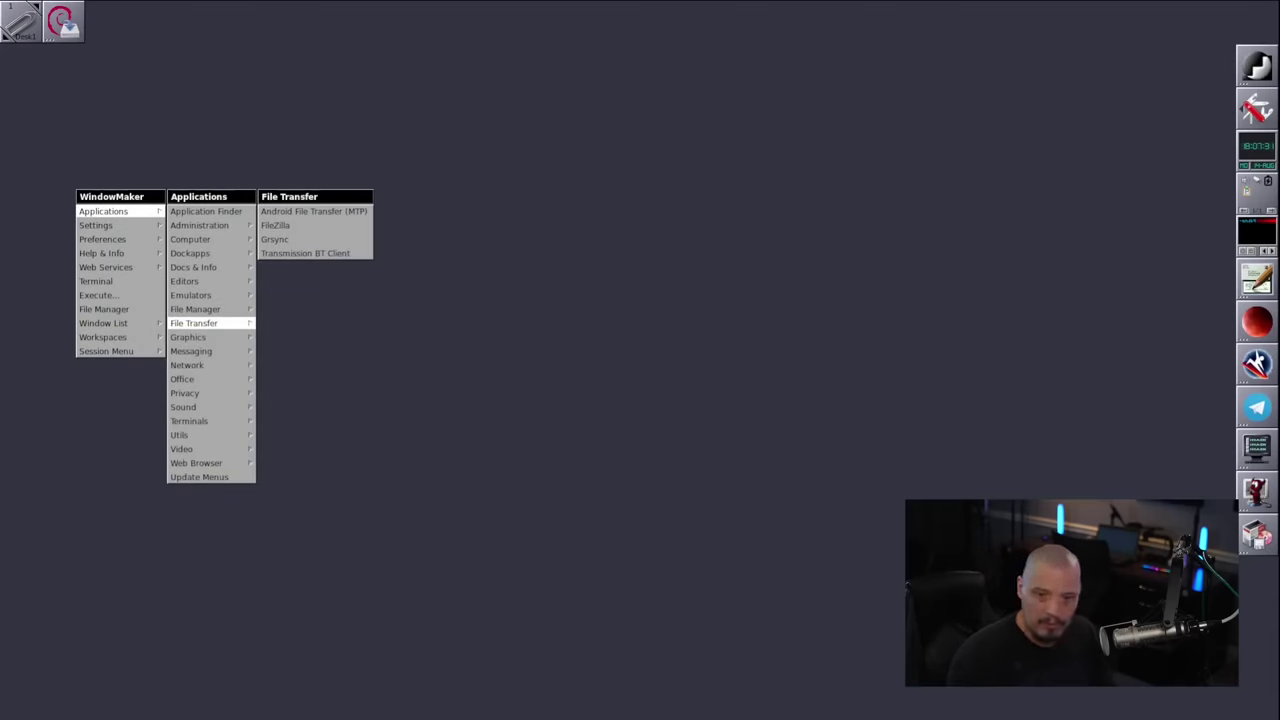
{"action": "key", "text": "q"}
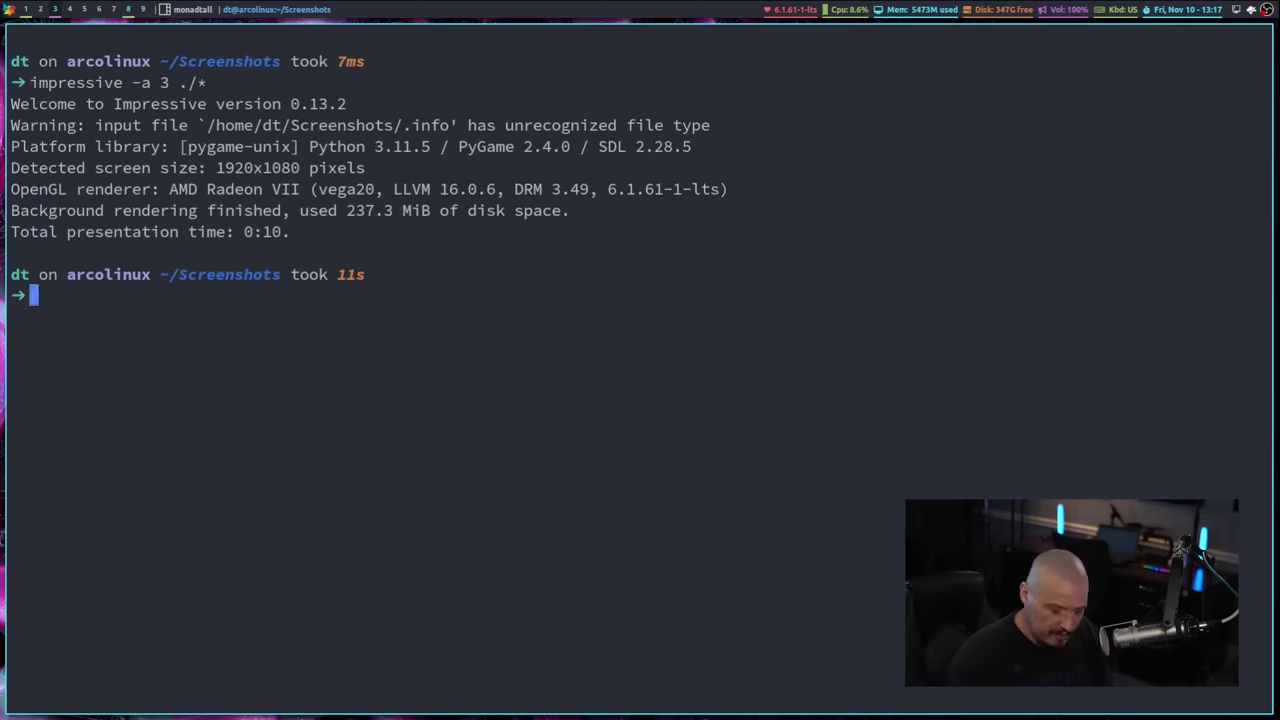
Add the expected duration option -d 30 to the recalled auto-advance command and launch the slideshow with its progress bar
{"action": "key", "text": "Up"}
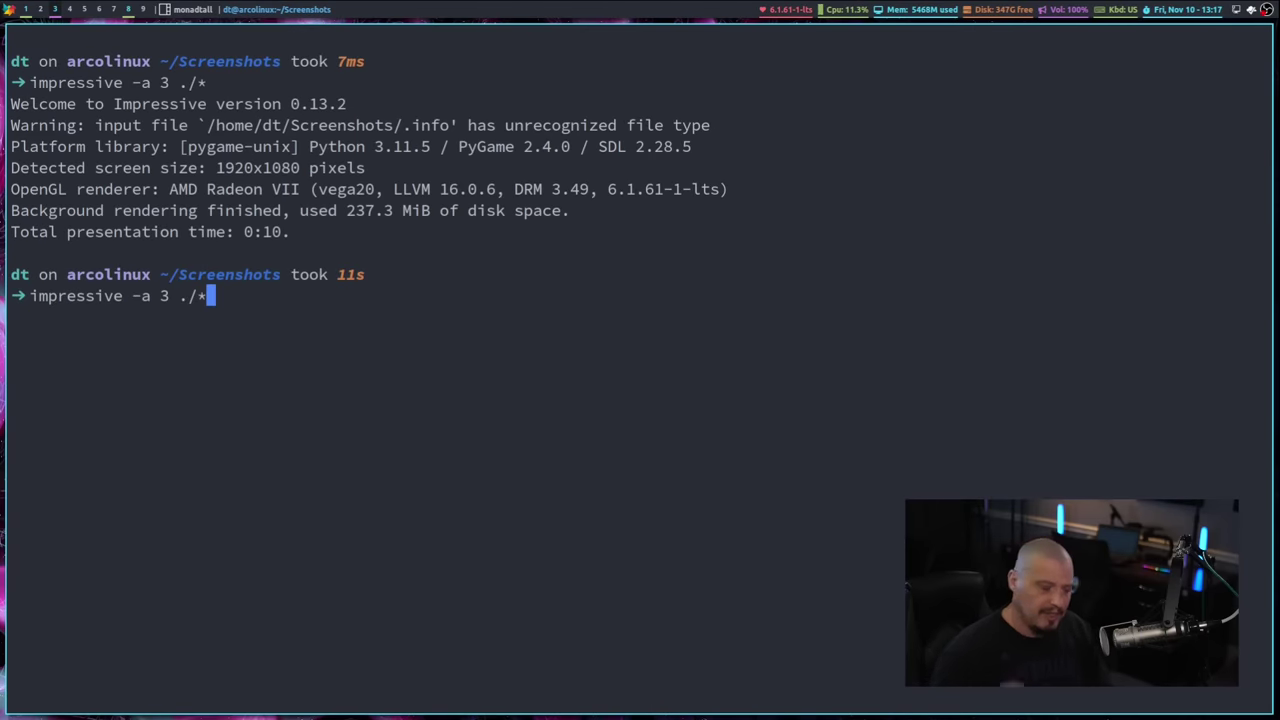
{"action": "key", "text": "Left"}
{"action": "key", "text": "Left"}
{"action": "key", "text": "Left"}
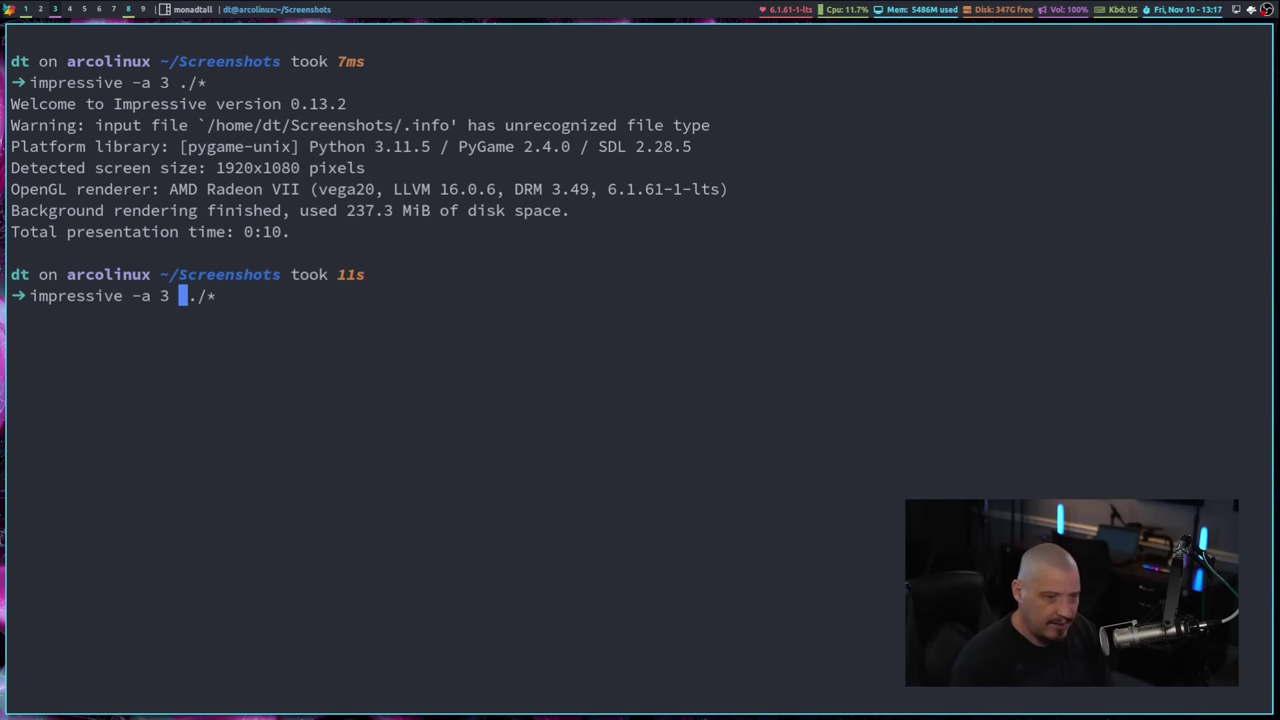
{"action": "type", "text": "-d"}
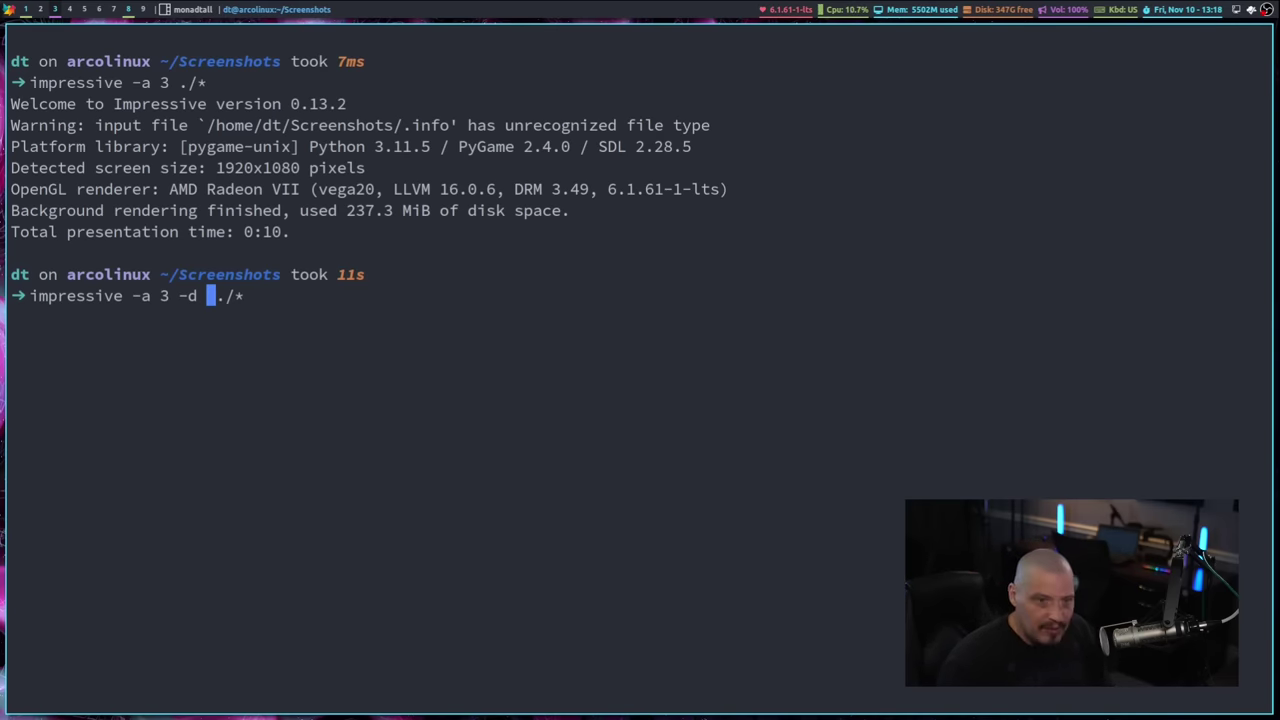
{"action": "type", "text": "30"}
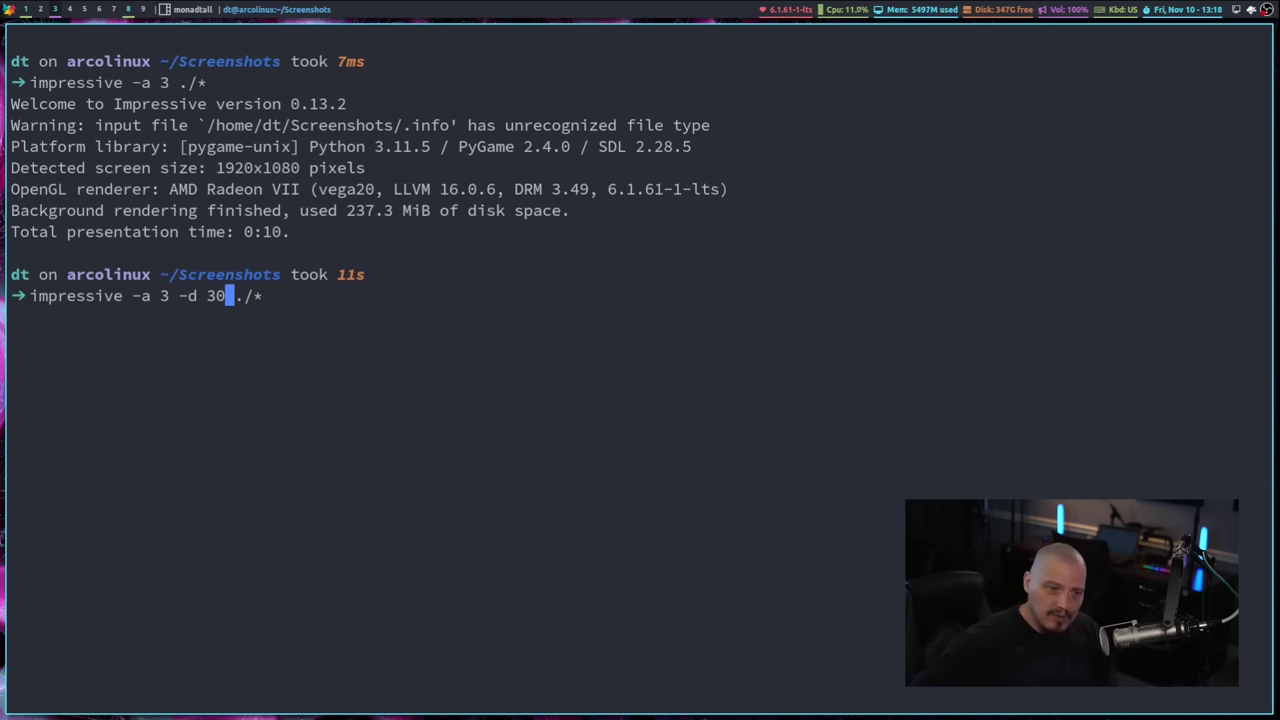
{"action": "key", "text": "End"}
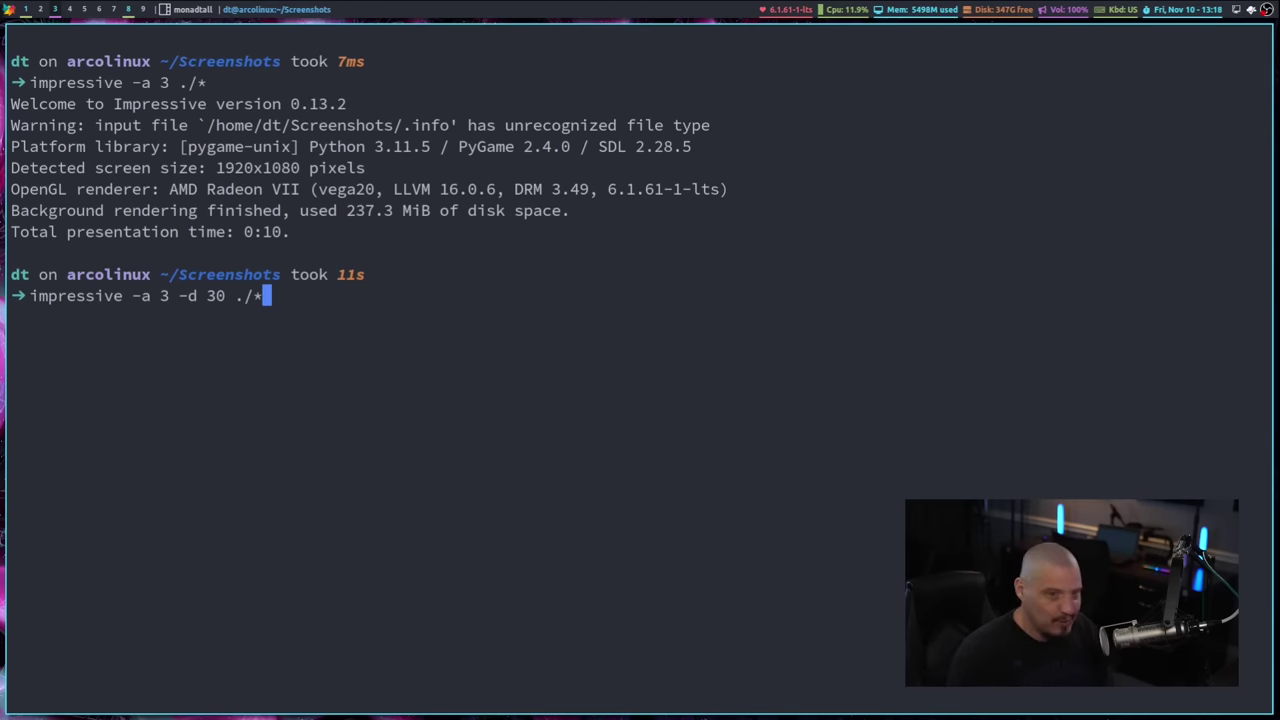
{"action": "key", "text": "Return"}
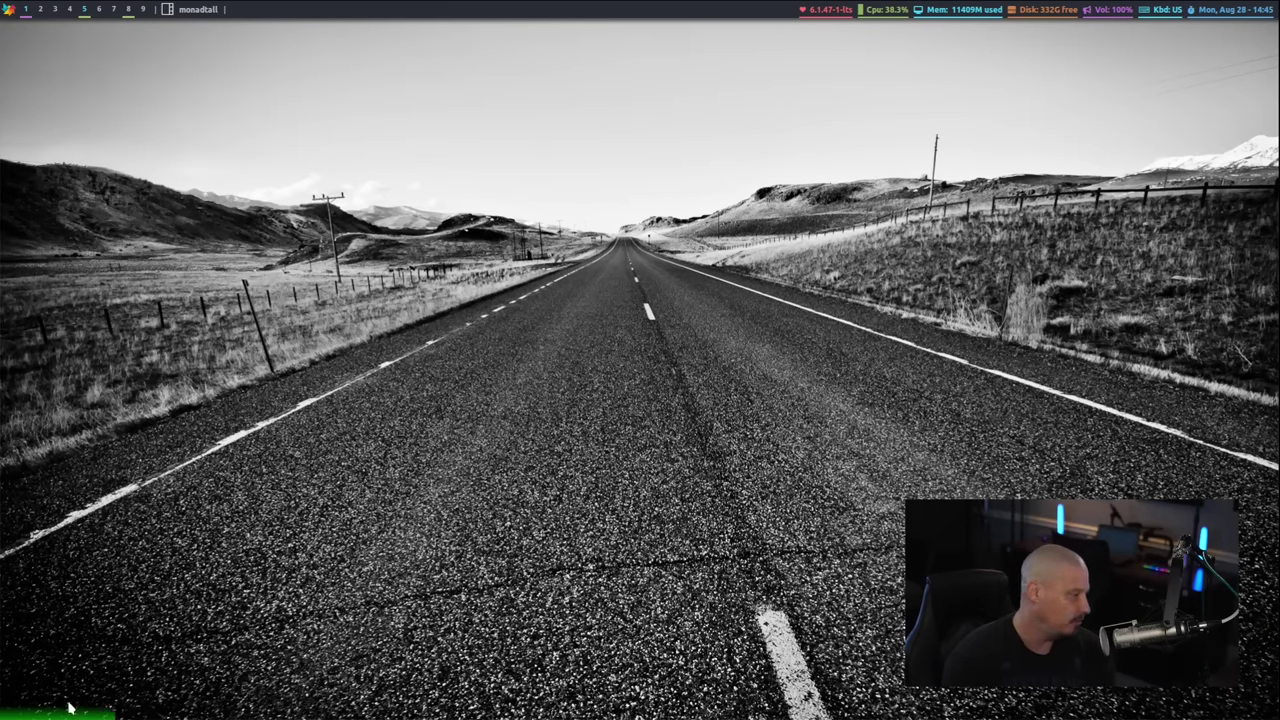
{"action": "left_click", "coordinate": [70, 708]}
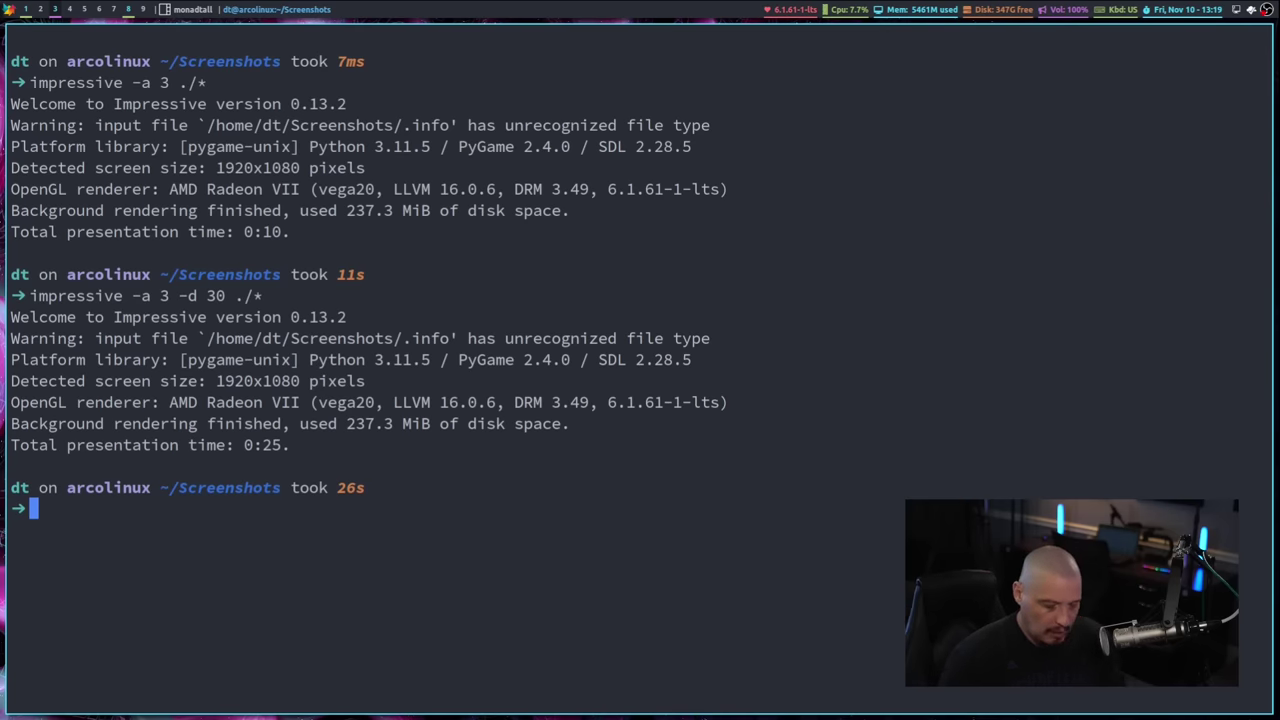
Recall the last slideshow command and replace its -d 30 option with -k
{"action": "key", "text": "Up"}
{"action": "key", "text": "Left"}
{"action": "key", "text": "Left"}
{"action": "key", "text": "Left"}
{"action": "key", "text": "Left"}
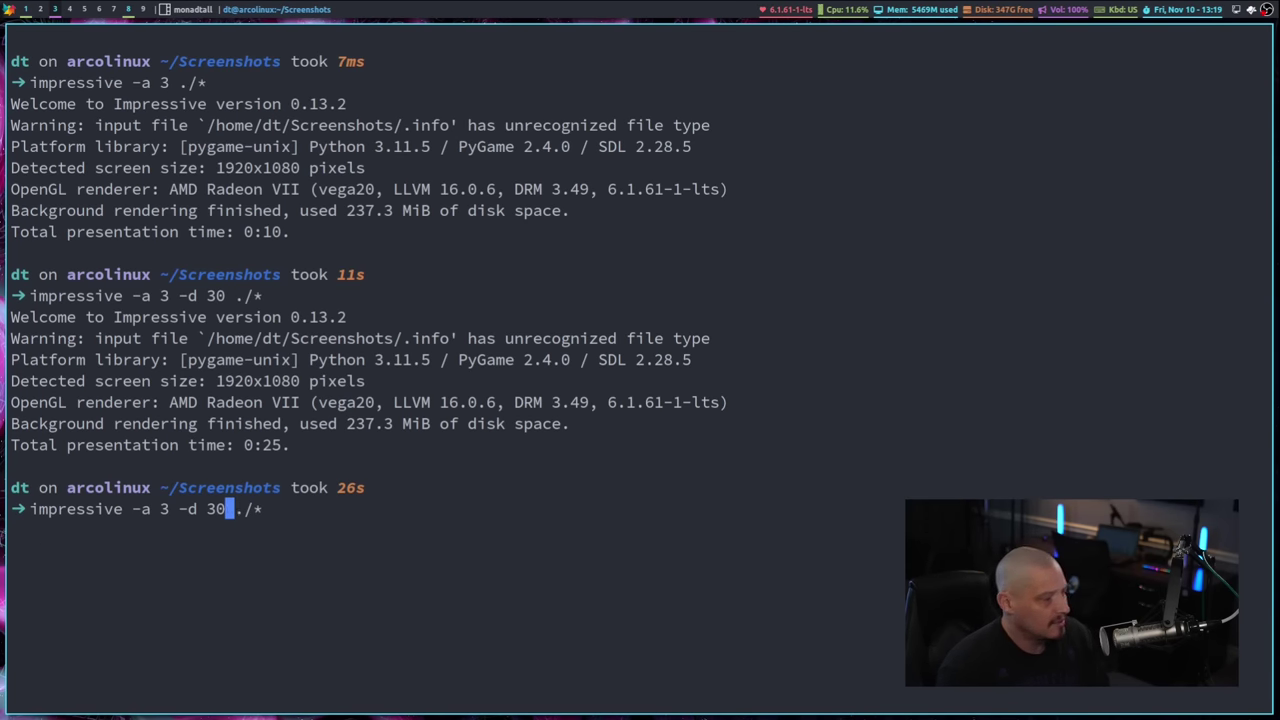
{"action": "key", "text": "BackSpace"}
{"action": "key", "text": "BackSpace"}
{"action": "key", "text": "BackSpace"}
{"action": "key", "text": "BackSpace"}
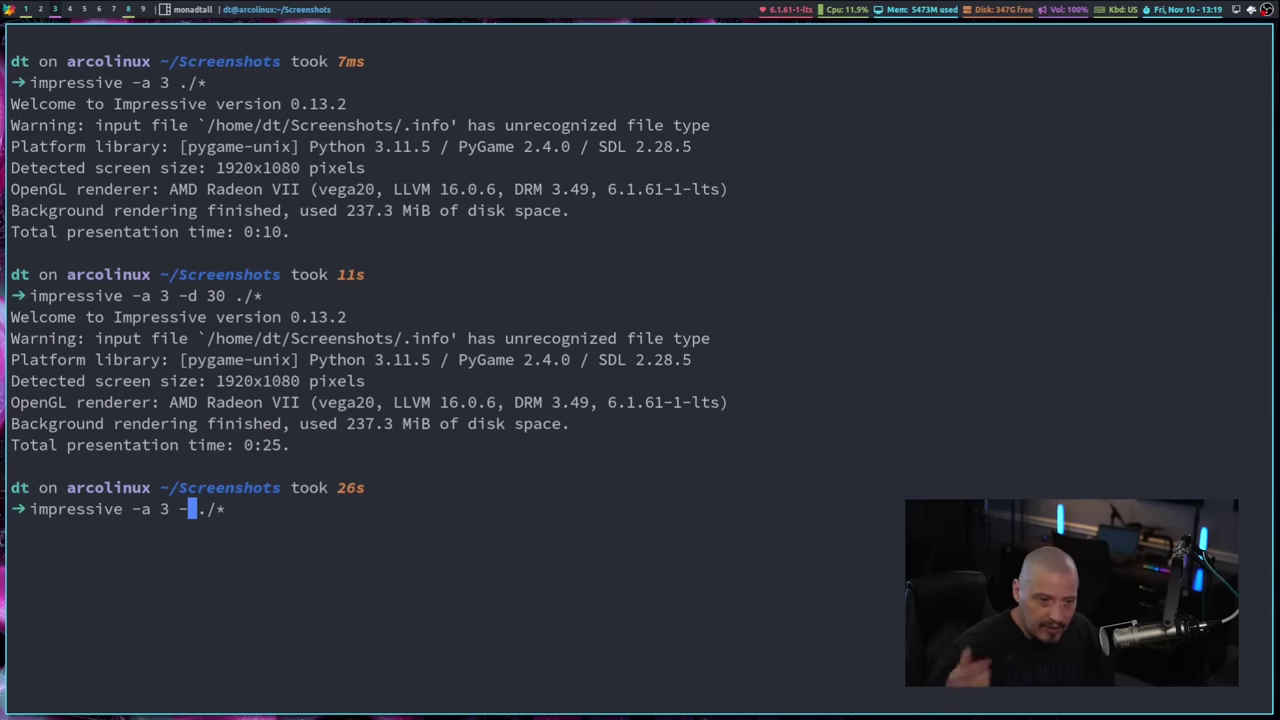
{"action": "type", "text": "k"}
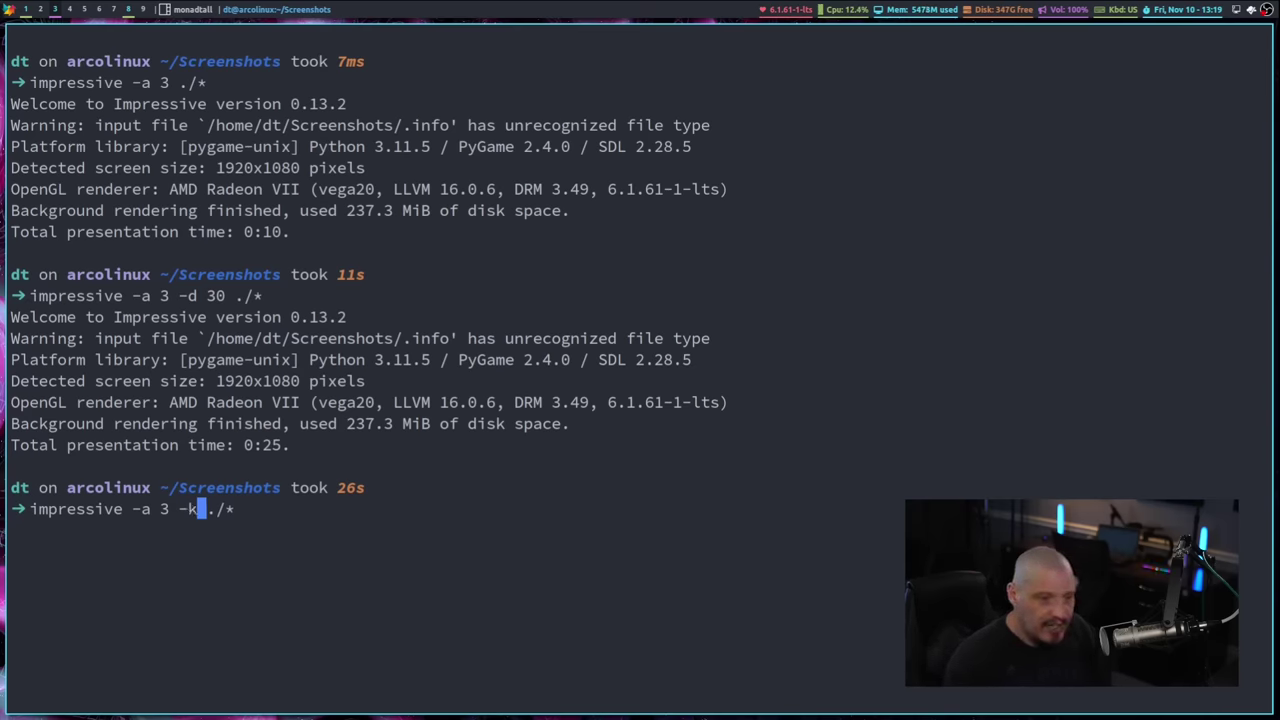
Run impressive -a 3 -k ./* to show per-slide progress, and quit the slideshow
{"action": "key", "text": "Right"}
{"action": "key", "text": "Right"}
{"action": "key", "text": "Right"}
{"action": "key", "text": "Right"}
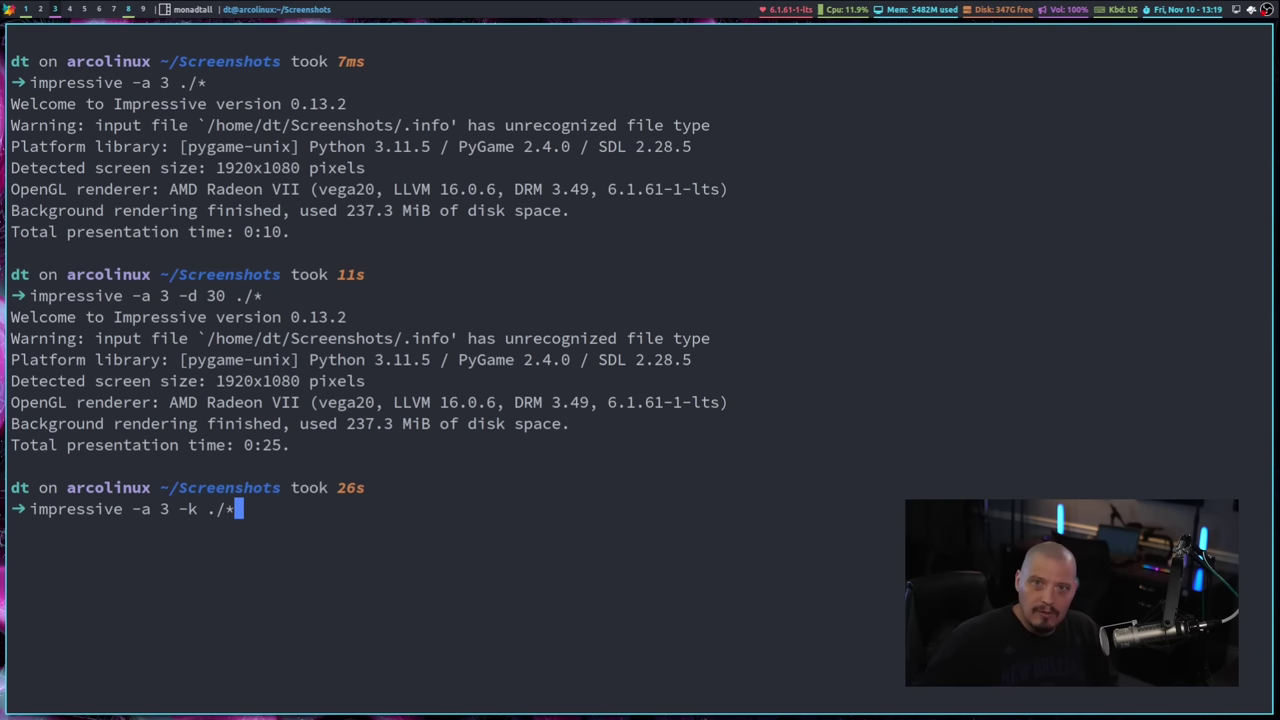
{"action": "key", "text": "Return"}
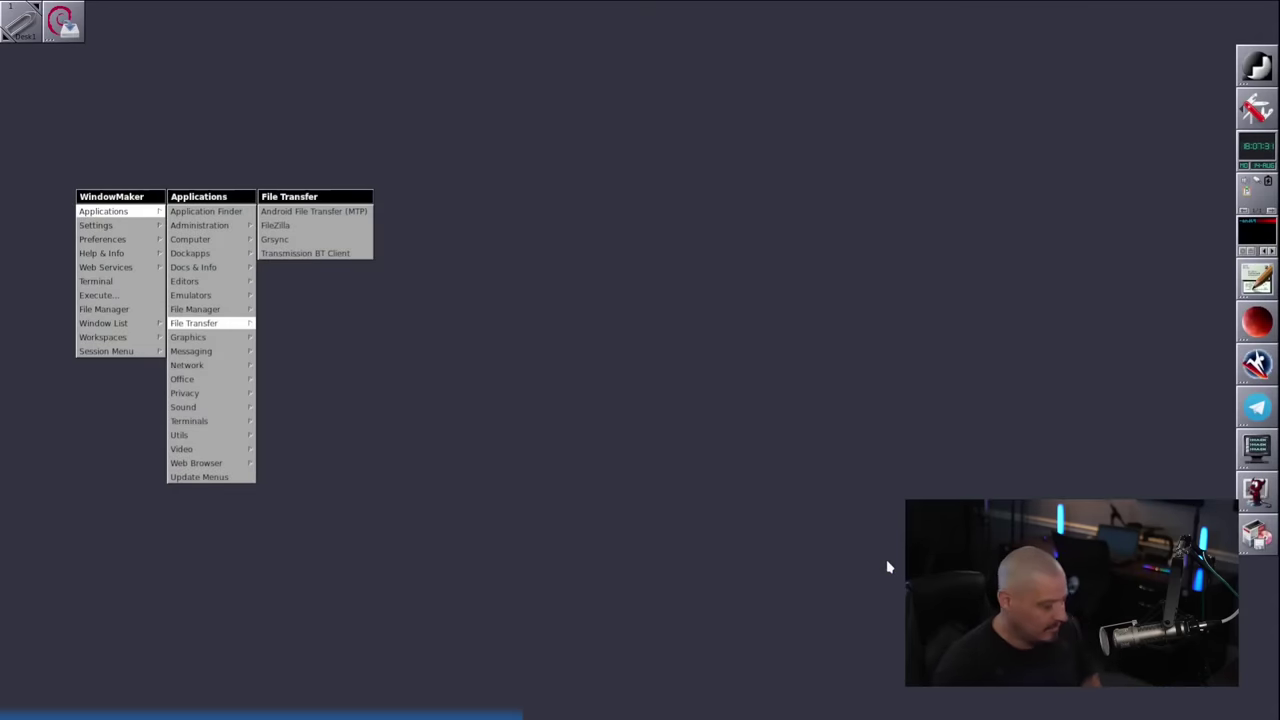
{"action": "key", "text": "Escape"}
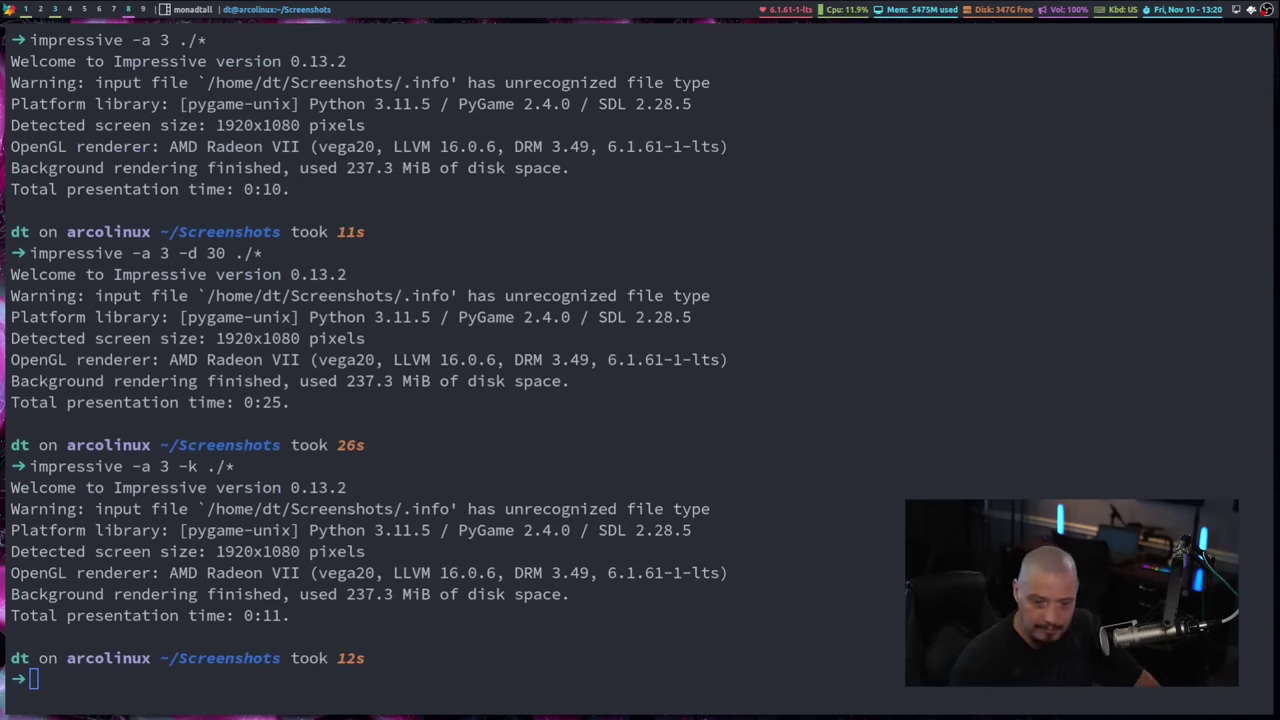
Open the impressive man page and read through its options from -a down to the fullscreen entries
{"action": "type", "text": "man impr"}
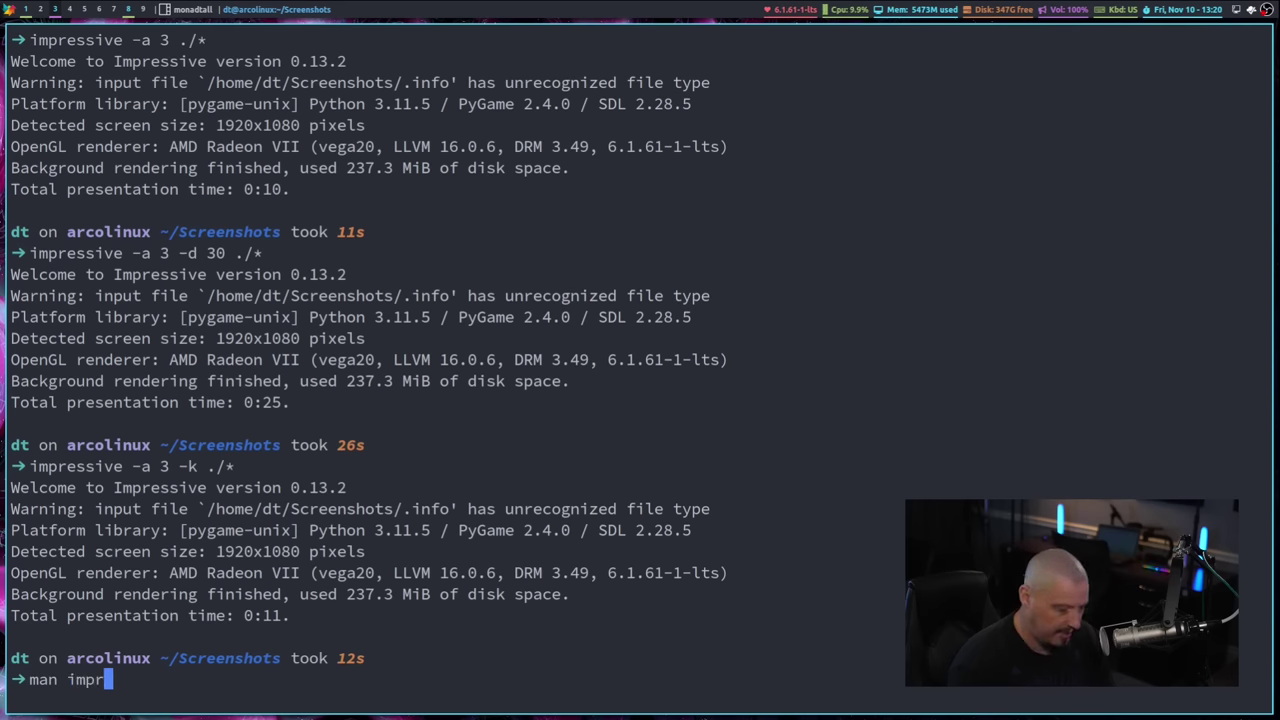
{"action": "type", "text": "essive"}
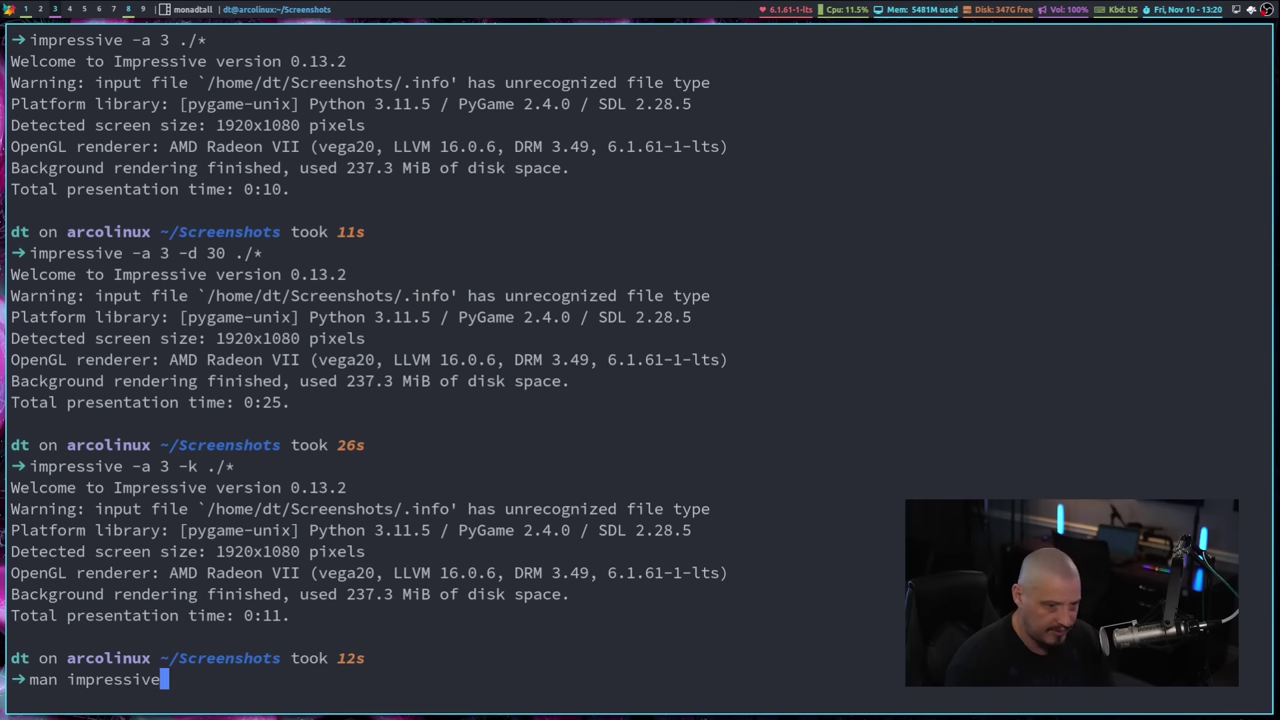
{"action": "key", "text": "Return"}
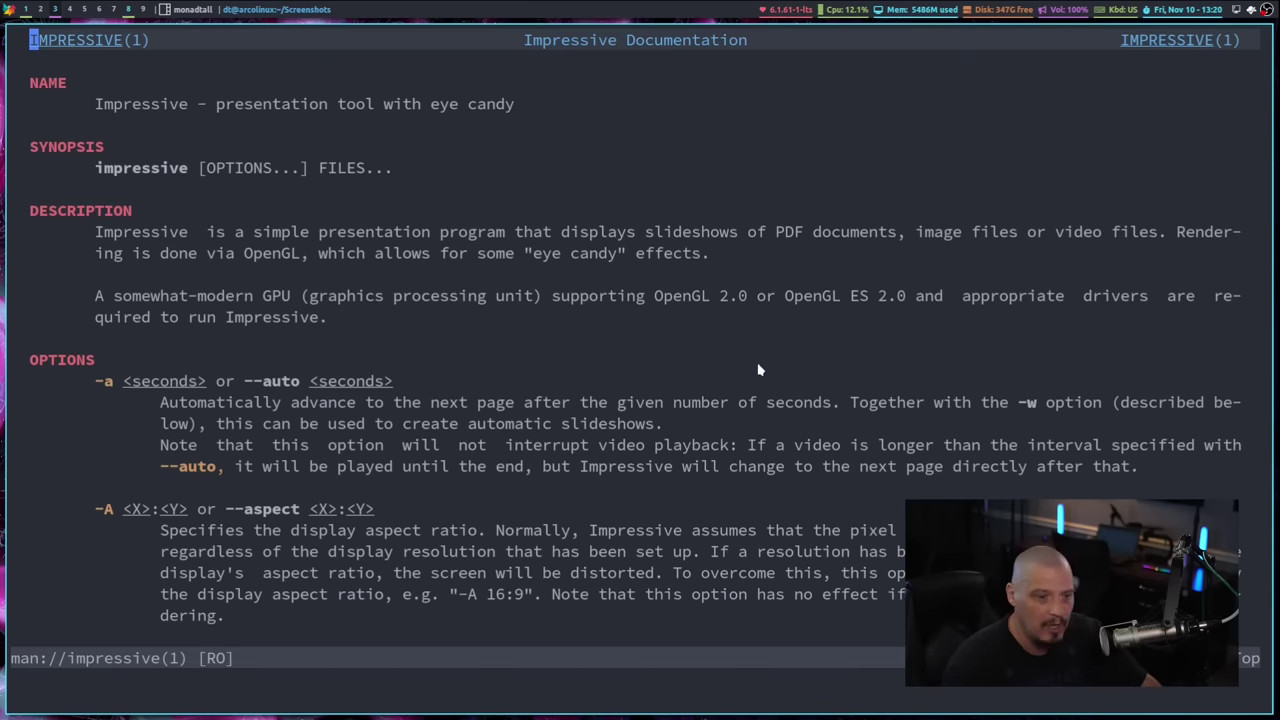
{"action": "scroll", "coordinate": [680, 378], "scroll_direction": "down", "scroll_amount": 3}
{"action": "scroll", "coordinate": [677, 378], "scroll_direction": "down", "scroll_amount": 8}
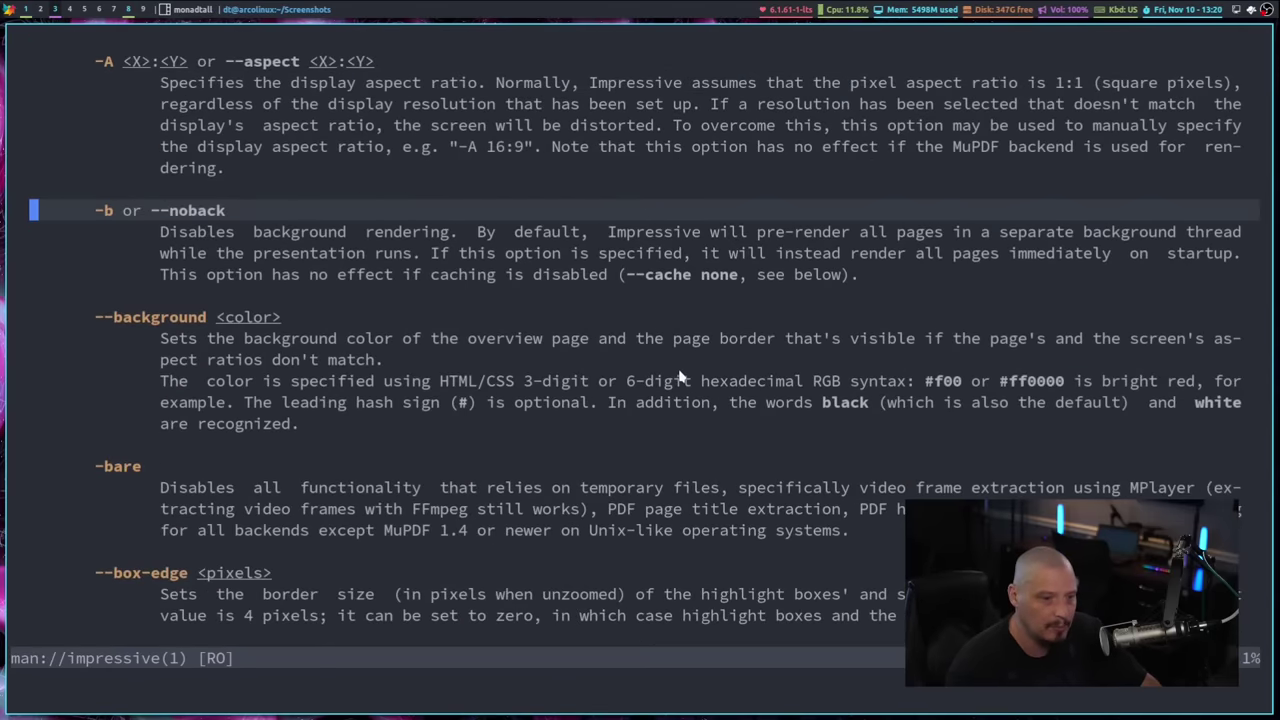
{"action": "scroll", "coordinate": [677, 385], "scroll_direction": "down", "scroll_amount": 13}
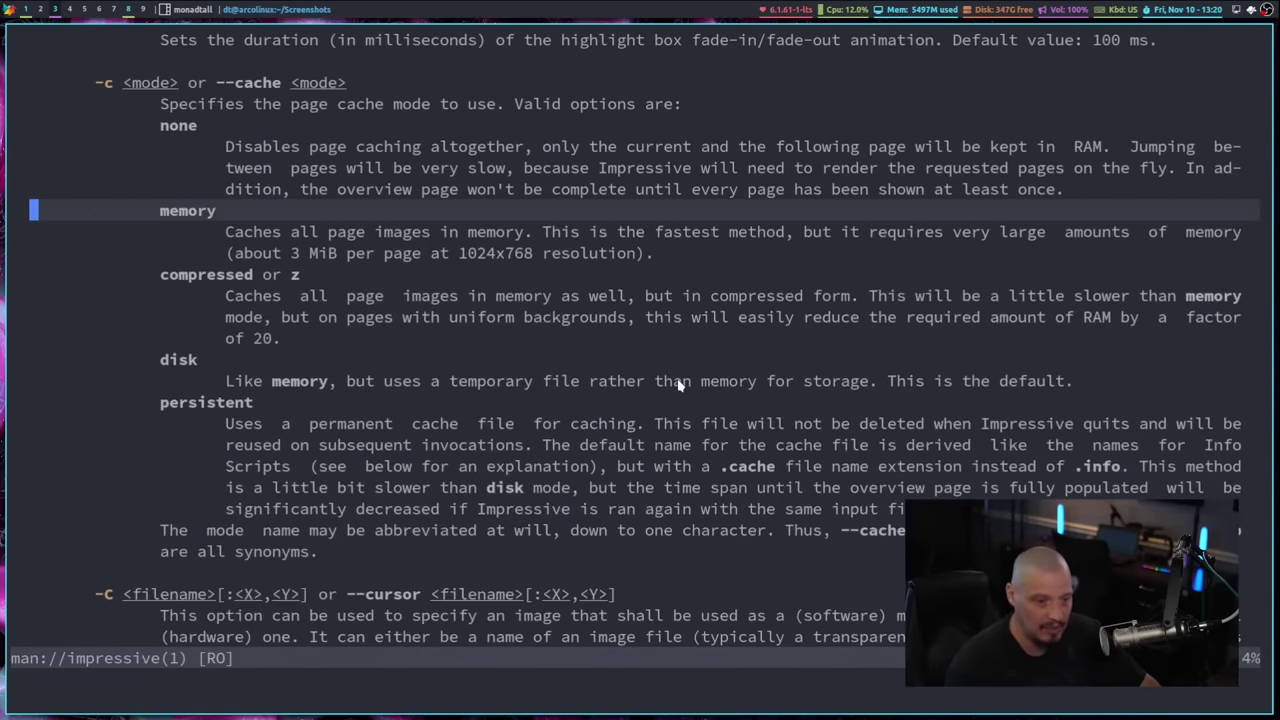
{"action": "scroll", "coordinate": [677, 380], "scroll_direction": "down", "scroll_amount": 8}
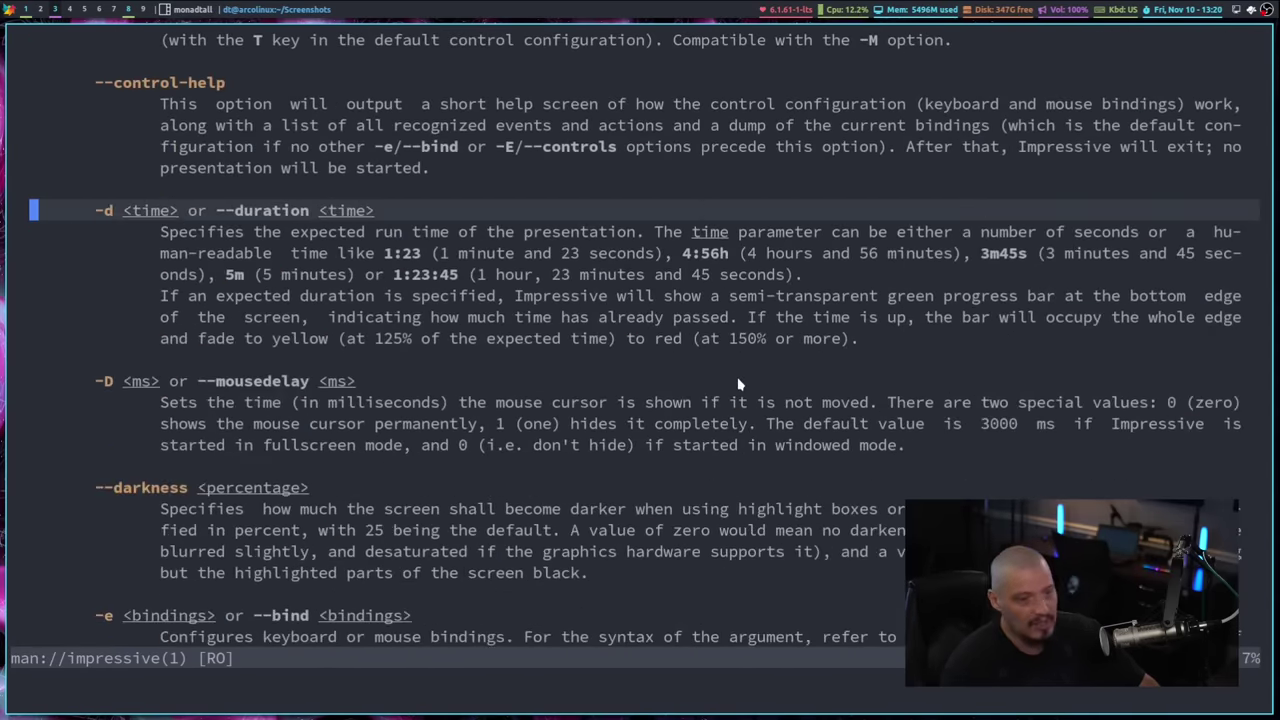
{"action": "scroll", "coordinate": [739, 384], "scroll_direction": "down", "scroll_amount": 6}
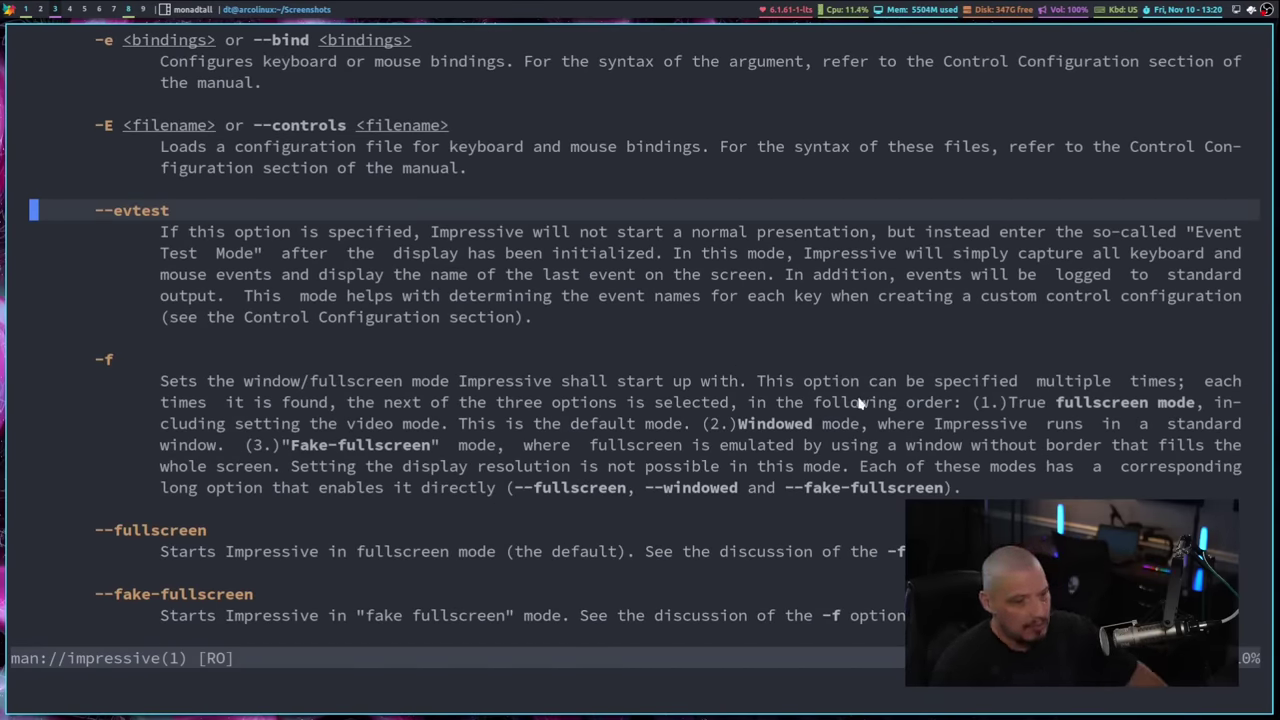
{"action": "scroll", "coordinate": [878, 405], "scroll_direction": "down", "scroll_amount": 3}
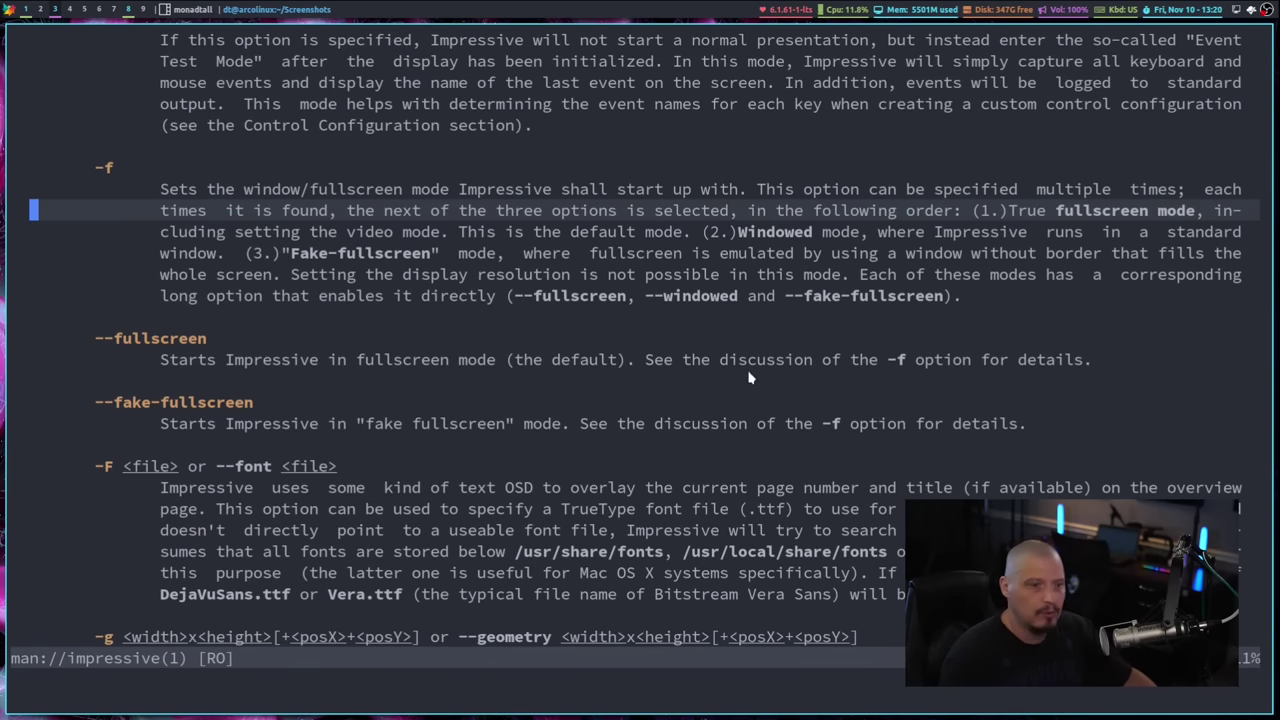
Highlight the --fullscreen and --fake-fullscreen entries and read on through the options as far as --min-box-size
{"action": "left_click_drag", "start_coordinate": [78, 342], "coordinate": [228, 357]}
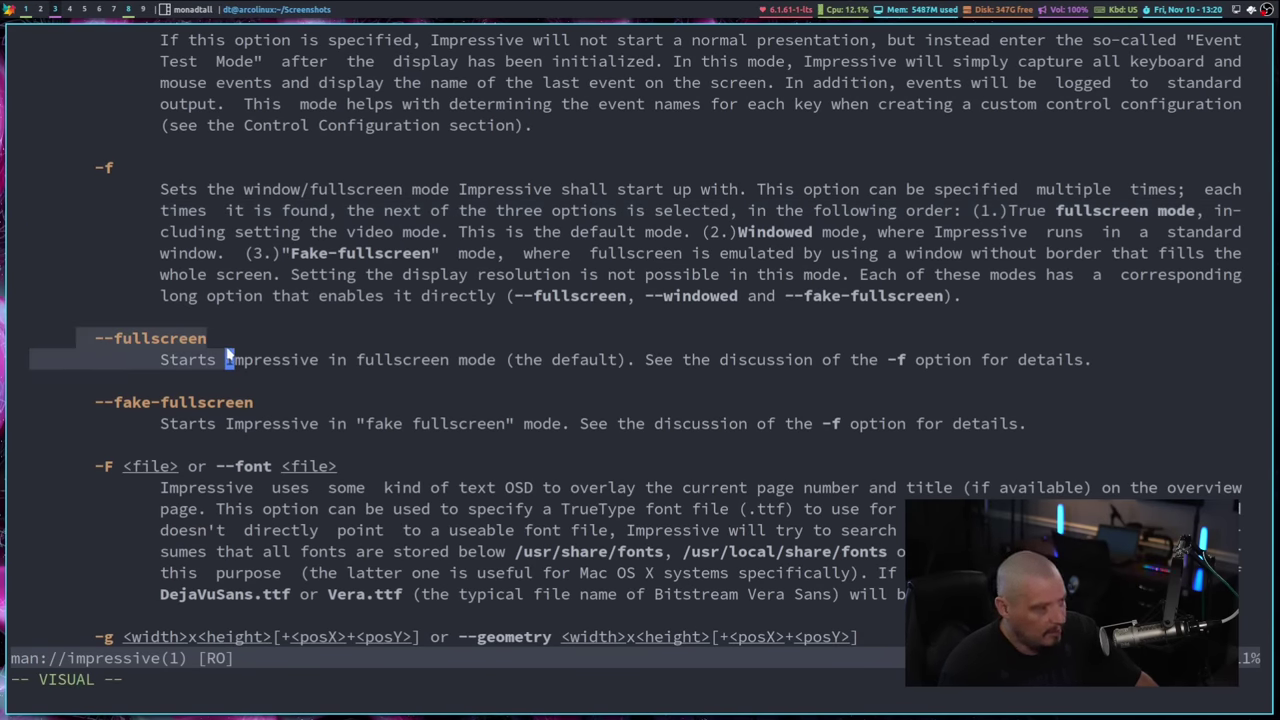
{"action": "left_click", "coordinate": [232, 404]}
{"action": "left_click_drag", "start_coordinate": [90, 404], "coordinate": [257, 404]}
{"action": "scroll", "coordinate": [1000, 470], "scroll_direction": "down", "scroll_amount": 7}
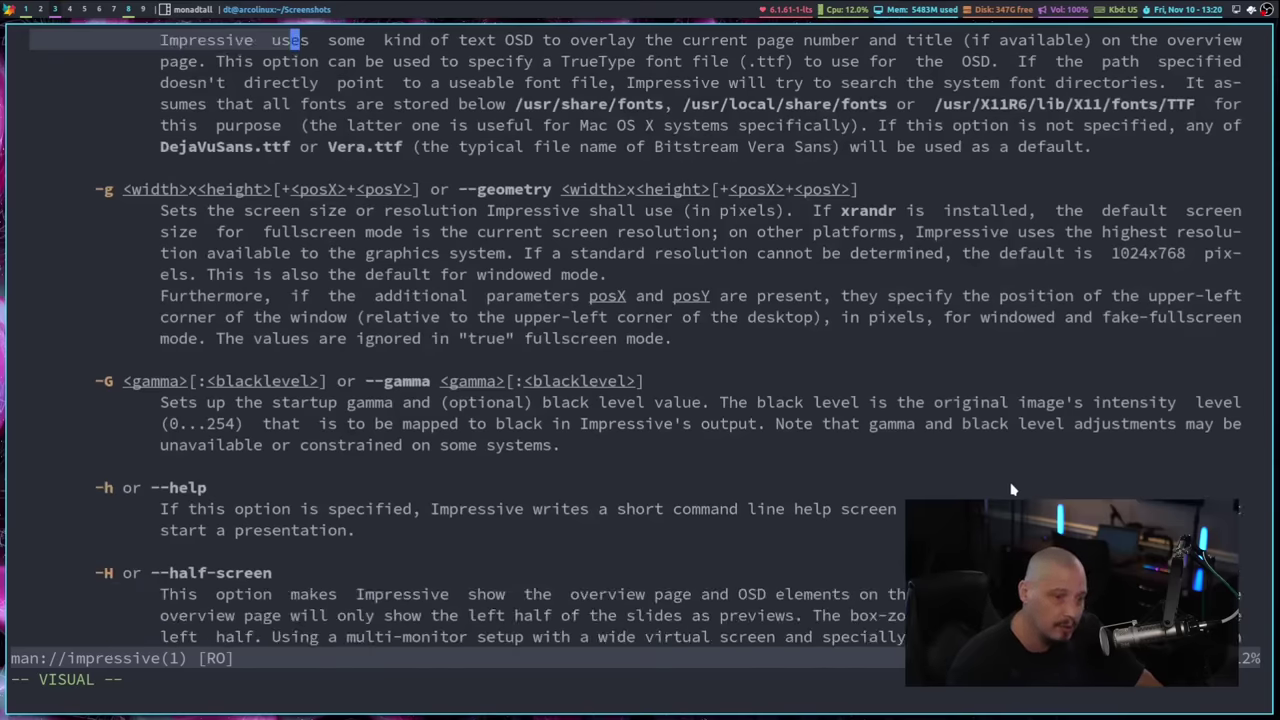
{"action": "scroll", "coordinate": [1012, 490], "scroll_direction": "down", "scroll_amount": 7}
{"action": "scroll", "coordinate": [1012, 490], "scroll_direction": "down", "scroll_amount": 10}
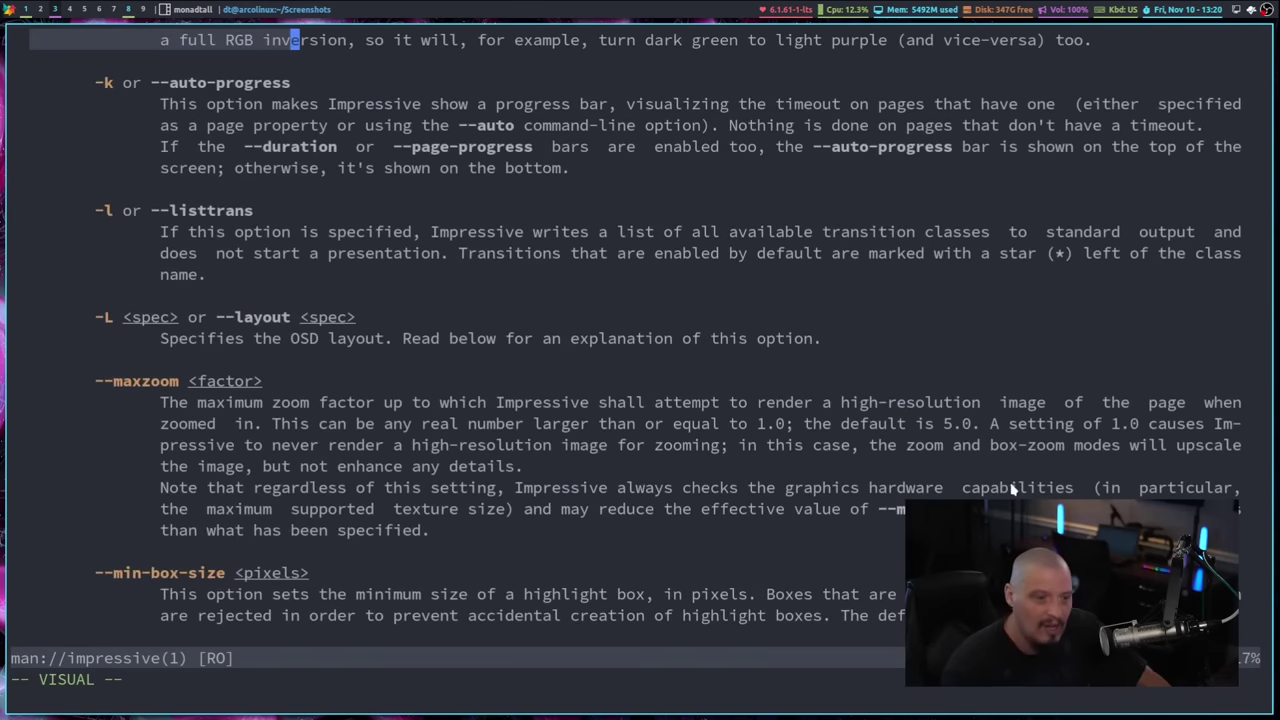
Read the man page entries from --maxzoom and --min-box-size through --minutes, --noblur and --nocursor
{"action": "scroll", "coordinate": [1012, 490], "scroll_direction": "down", "scroll_amount": 3}
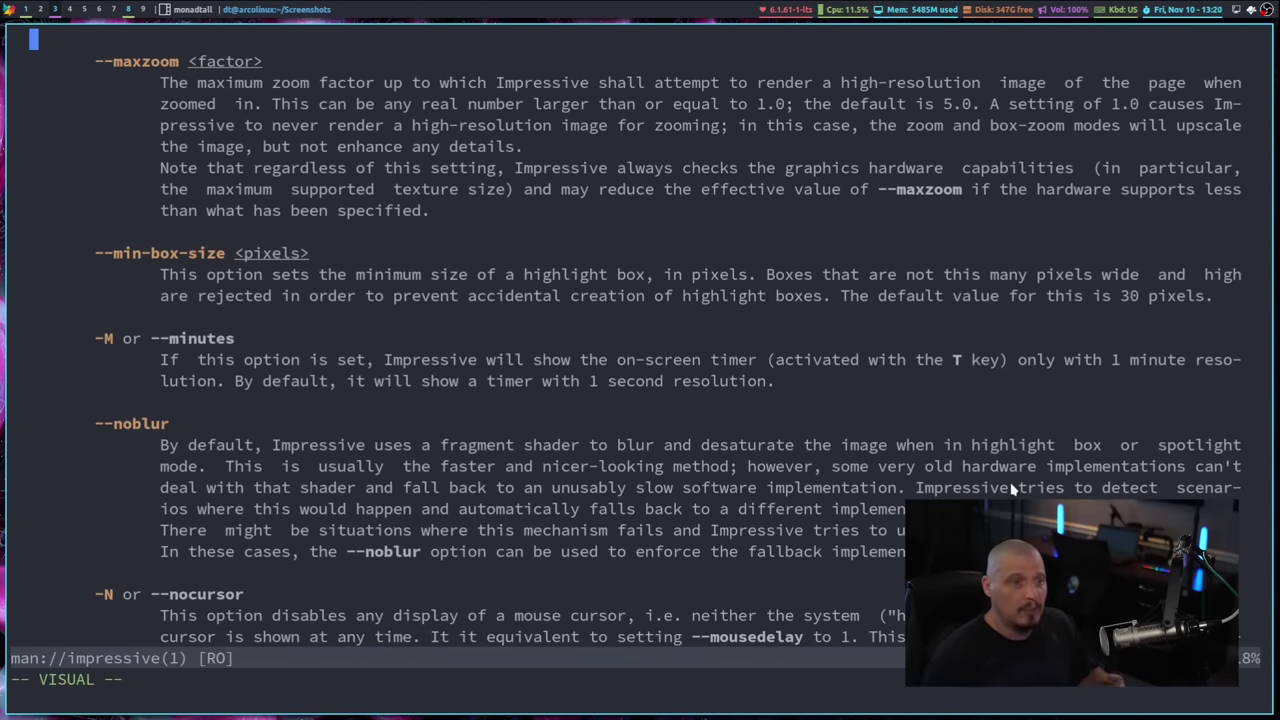
{"action": "scroll", "coordinate": [1012, 490], "scroll_direction": "down", "scroll_amount": 4}
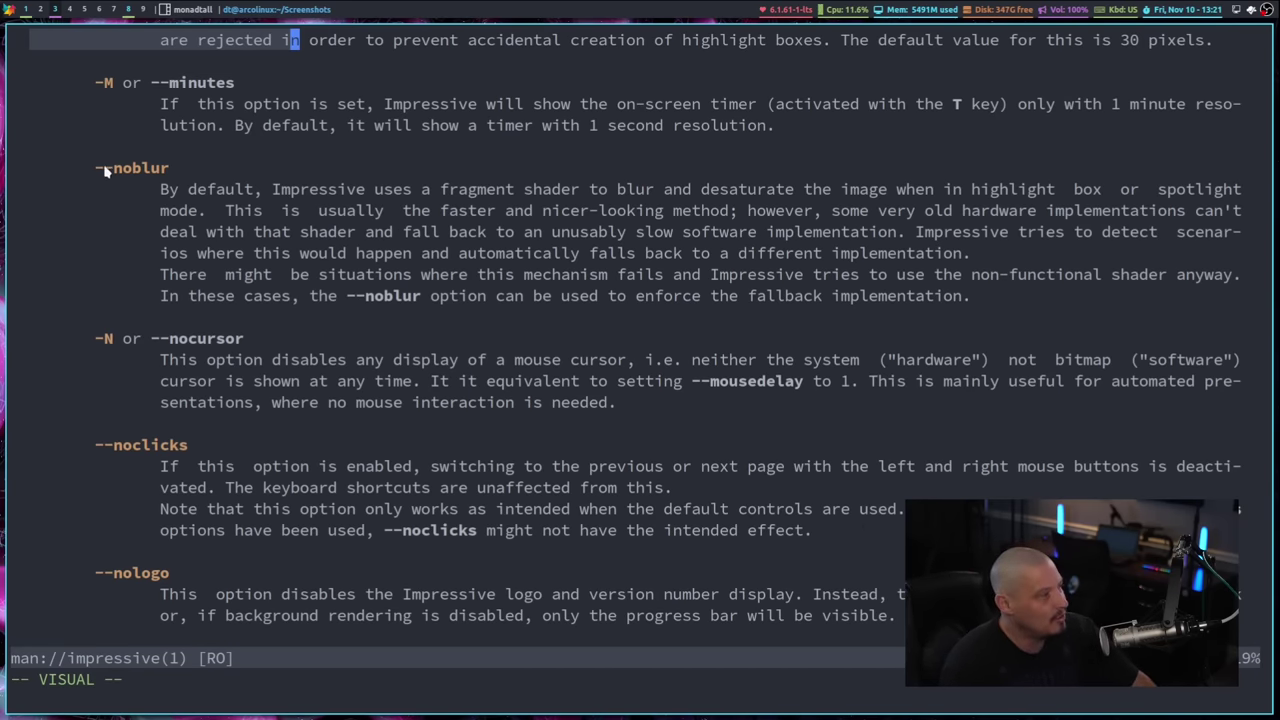
{"action": "scroll", "coordinate": [105, 170], "scroll_direction": "up", "scroll_amount": 1}
{"action": "left_click", "coordinate": [196, 232]}
{"action": "left_click", "coordinate": [427, 296]}
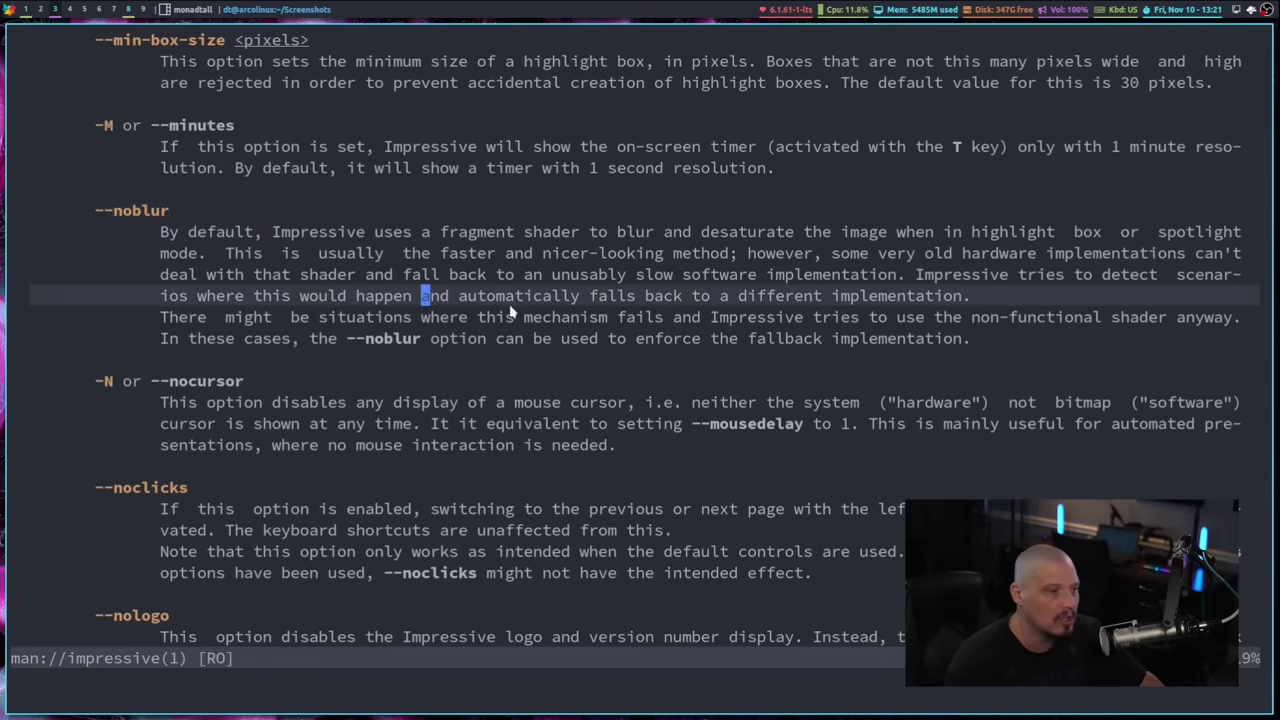
{"action": "scroll", "coordinate": [510, 313], "scroll_direction": "down", "scroll_amount": 2}
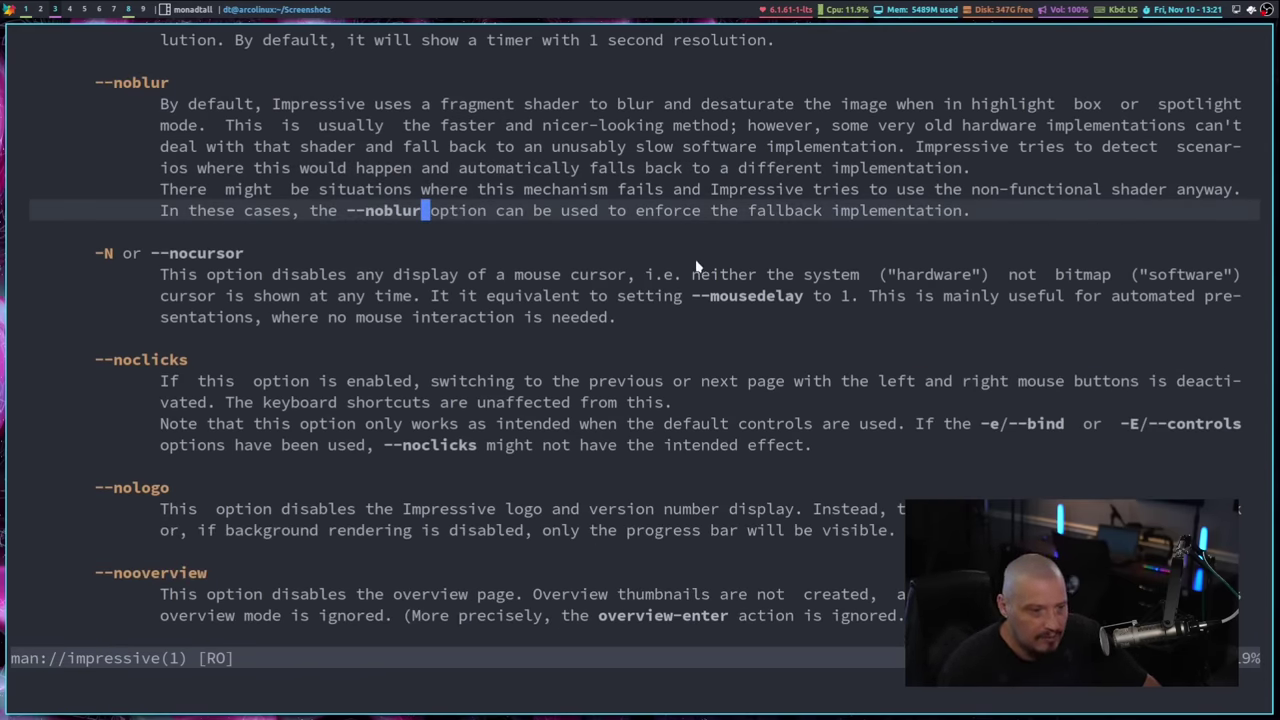
Highlight the --noclicks and --noquit option names while reading through the entries between them
{"action": "scroll", "coordinate": [695, 259], "scroll_direction": "down", "scroll_amount": 2}
{"action": "left_click_drag", "start_coordinate": [96, 232], "coordinate": [212, 243]}
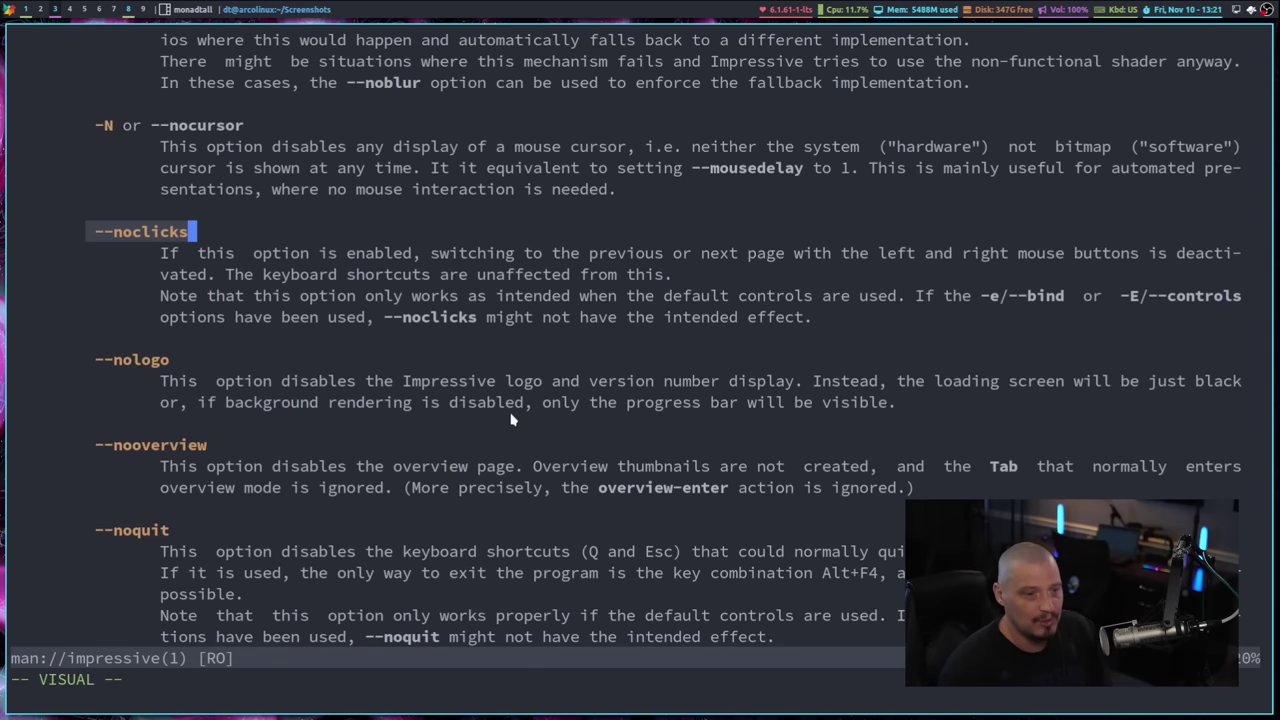
{"action": "scroll", "coordinate": [533, 448], "scroll_direction": "down", "scroll_amount": 2}
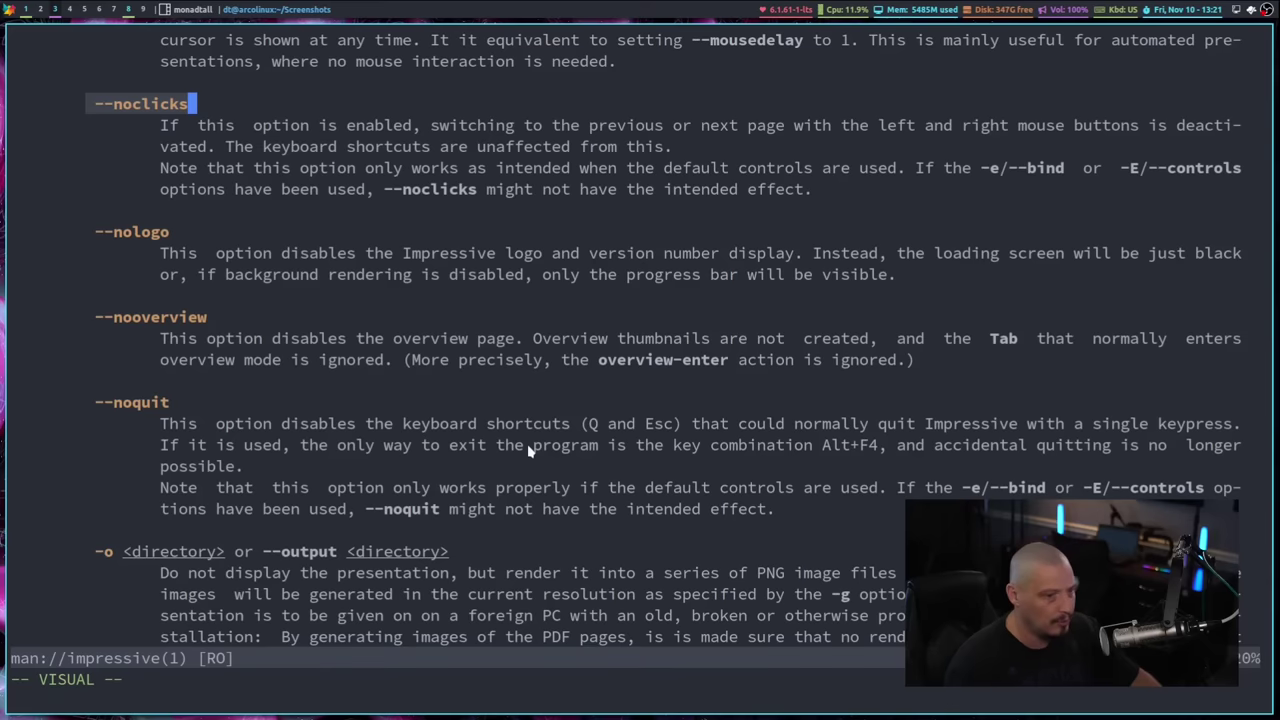
{"action": "scroll", "coordinate": [464, 442], "scroll_direction": "down", "scroll_amount": 3}
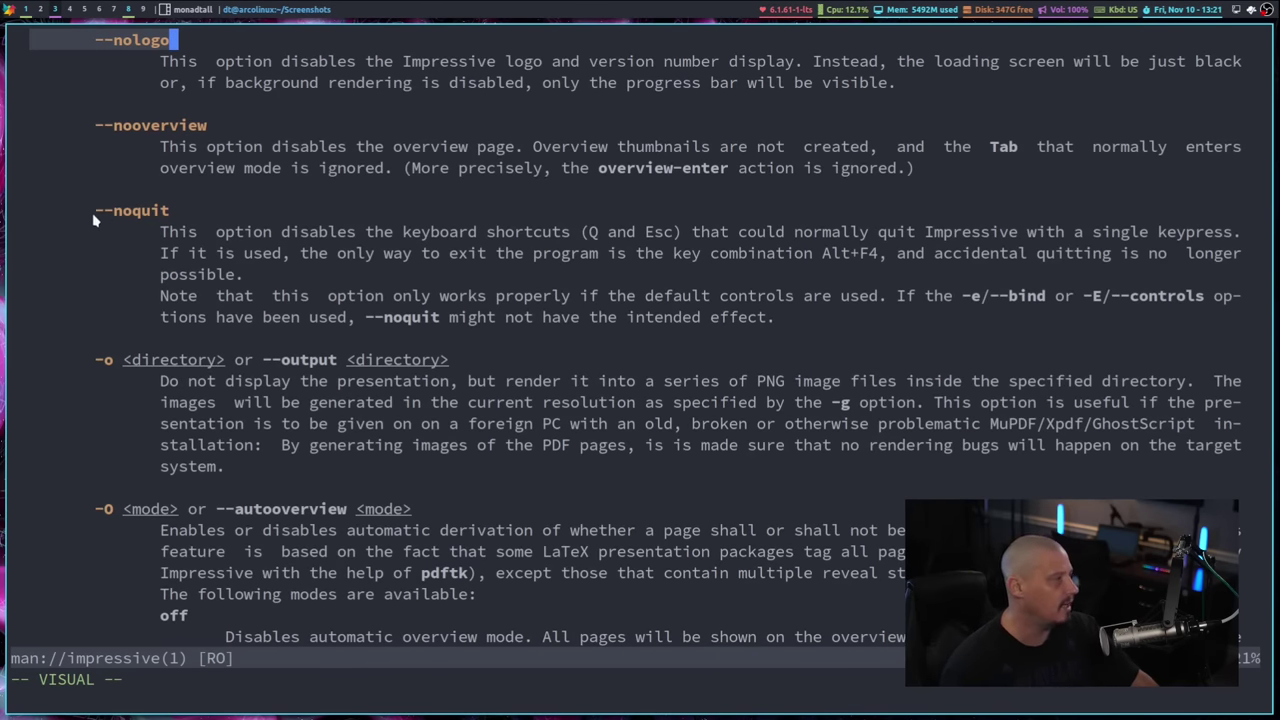
{"action": "left_click_drag", "start_coordinate": [98, 212], "coordinate": [183, 213]}
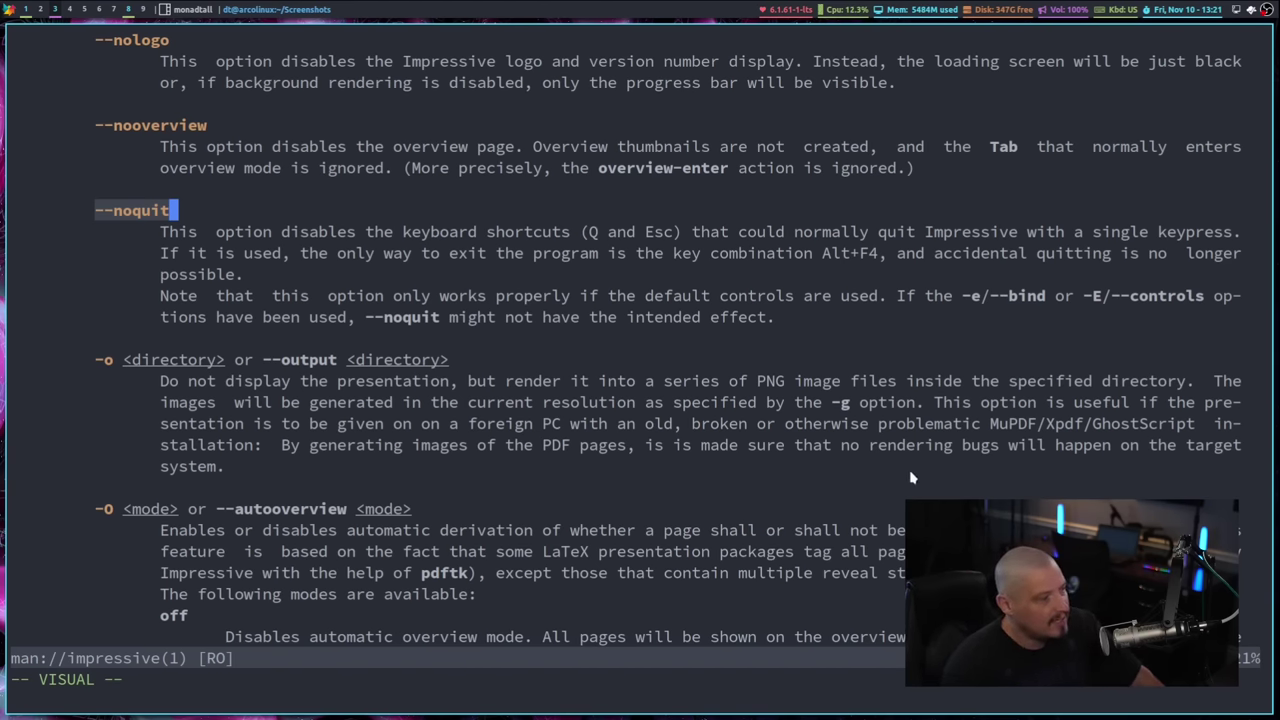
Skim the --autooverview, --pages and --page-progress entries, and review the fullscreen, --font, --geometry and --gamma options
{"action": "scroll", "coordinate": [910, 478], "scroll_direction": "down", "scroll_amount": 9}
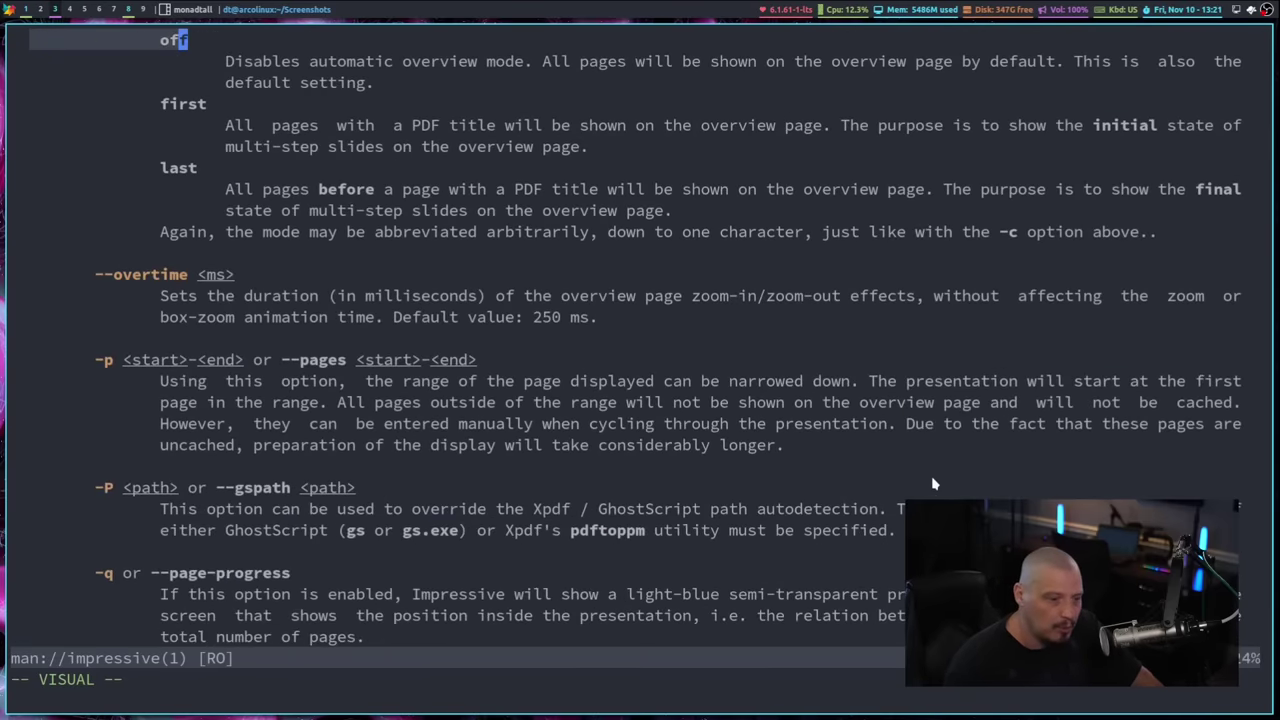
{"action": "scroll", "coordinate": [932, 484], "scroll_direction": "down", "scroll_amount": 20}
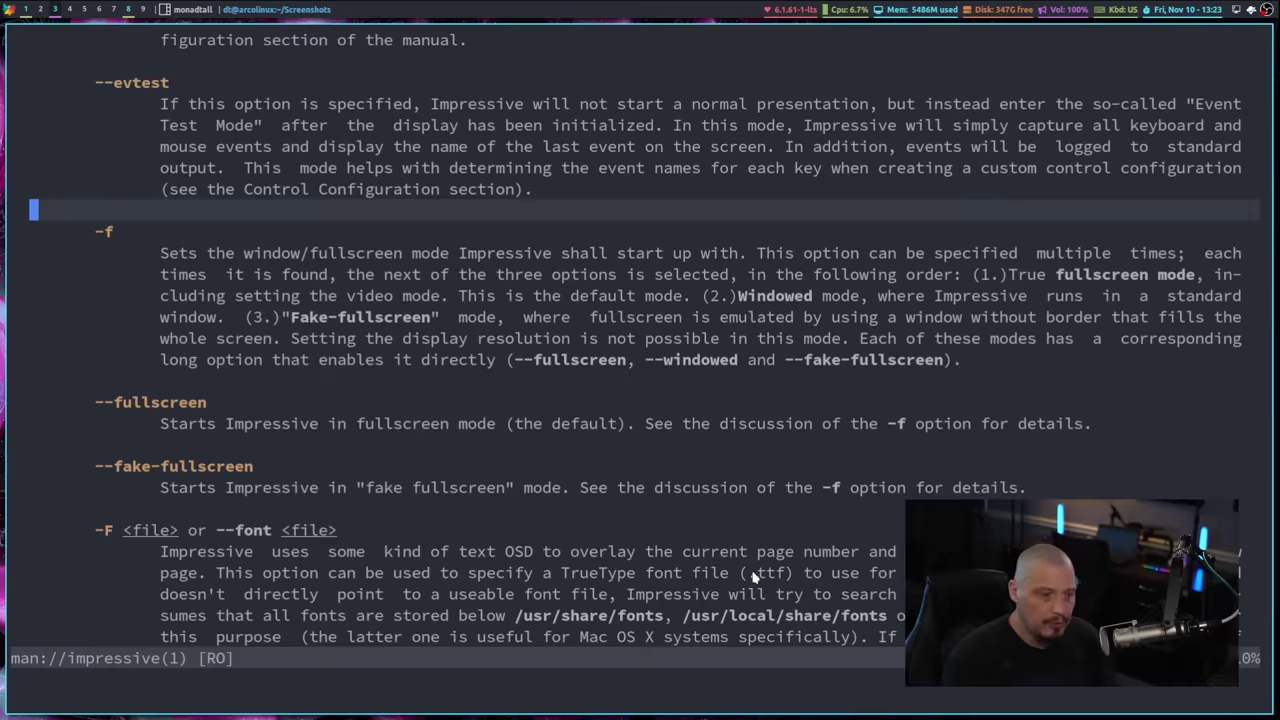
{"action": "scroll", "coordinate": [640, 340], "scroll_direction": "down", "scroll_amount": 8}
{"action": "key", "text": "Escape"}
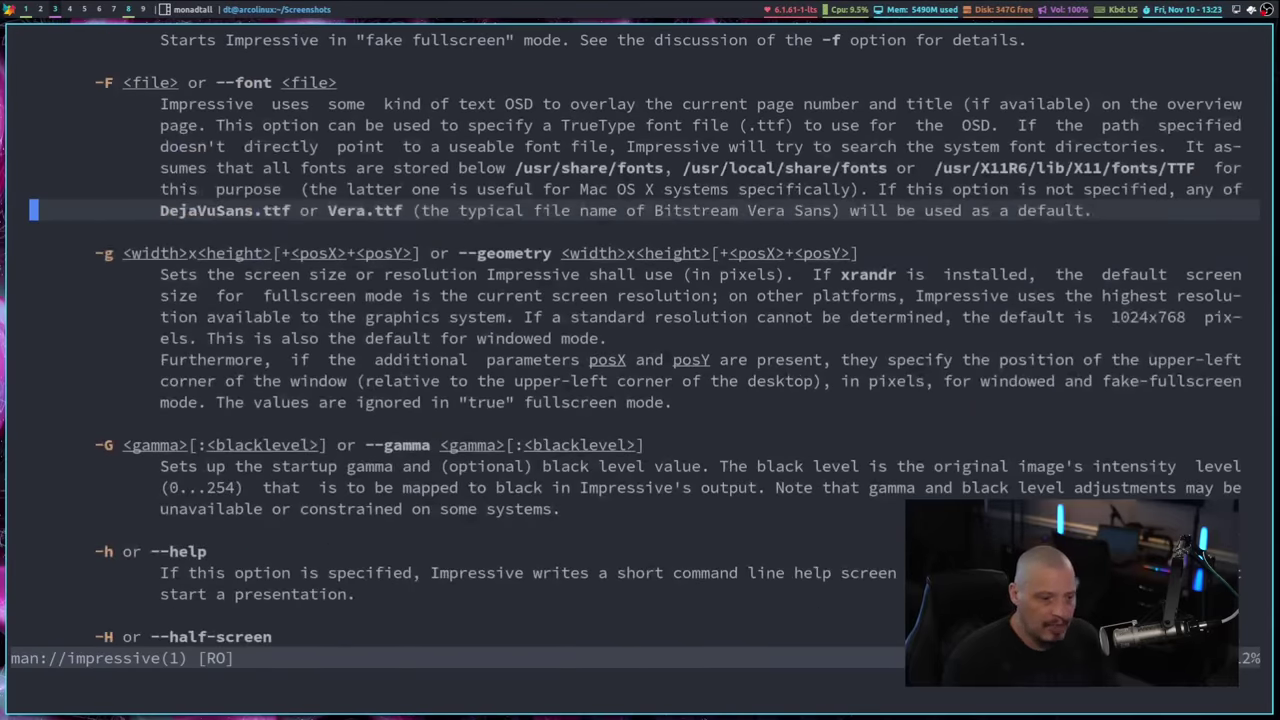